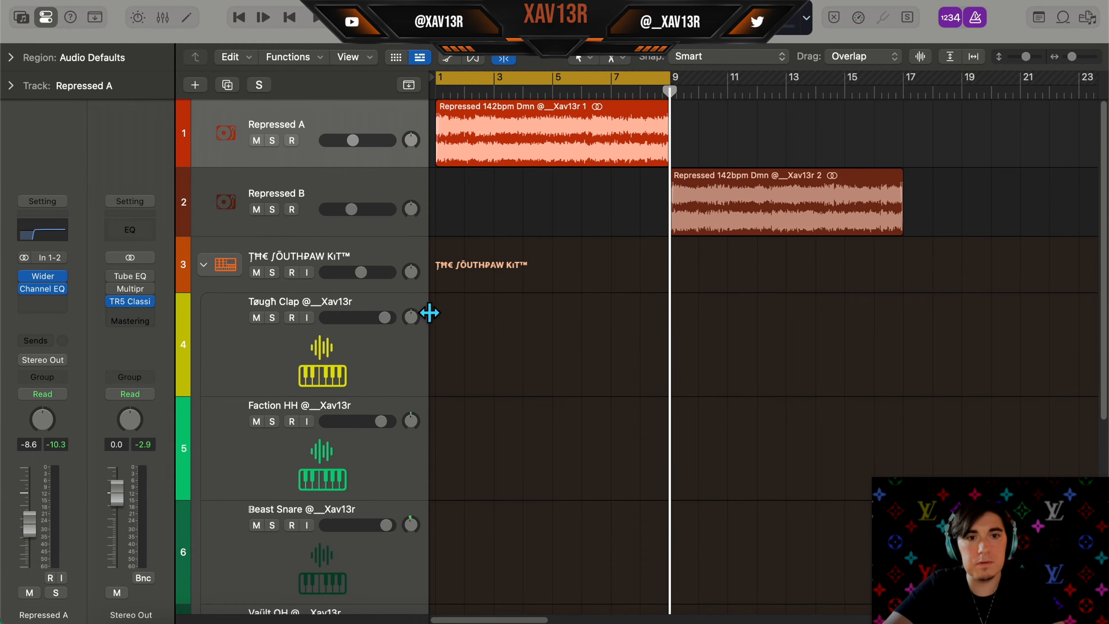
# Create a pattern region on the Tøugh Clap track, activate the clap on step 9, and play it back
pyautogui.scroll(-2, 449, 327)
pyautogui.rightClick(452, 267)
pyautogui.click(475, 295)
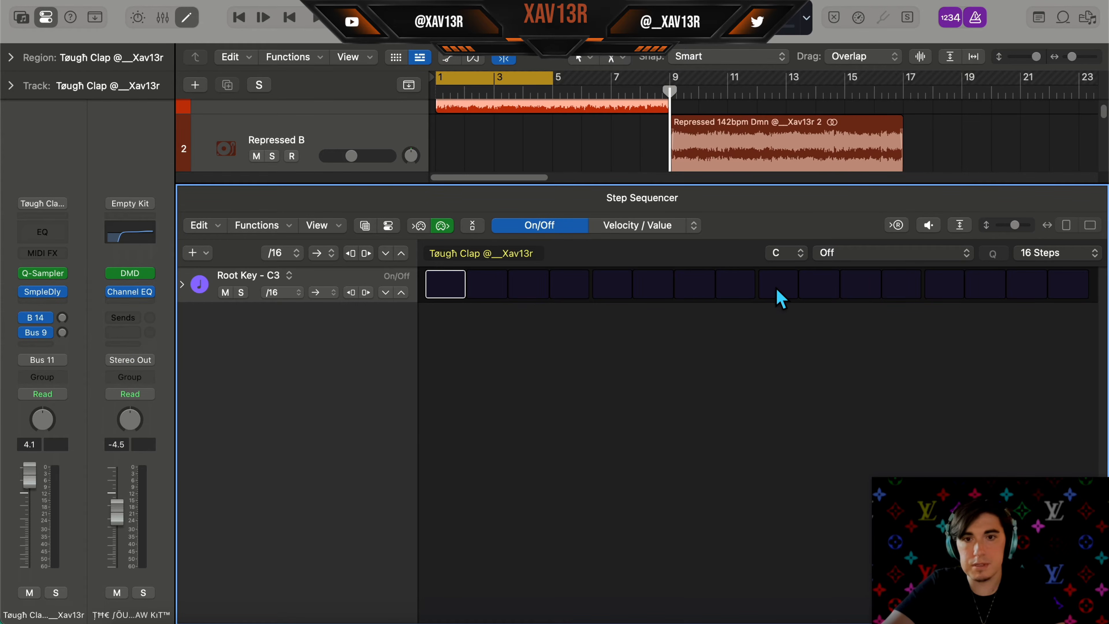
pyautogui.click(778, 291)
pyautogui.press('space')
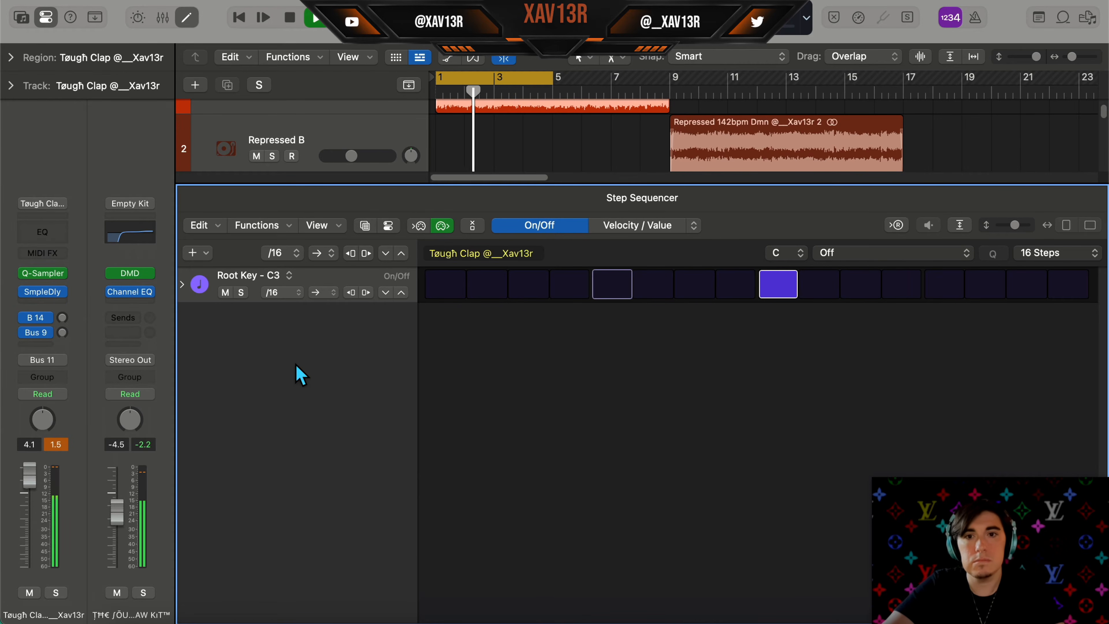
# Convert the clap pattern region to a MIDI region and inspect its notes in the Piano Roll
pyautogui.press('e')
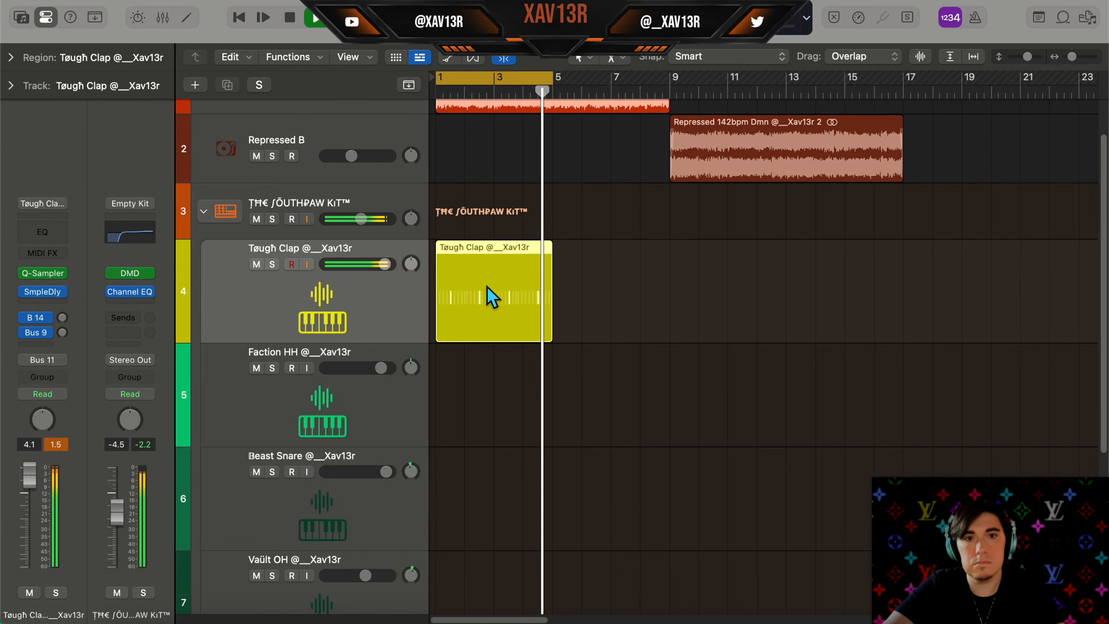
pyautogui.press('space')
pyautogui.rightClick(490, 297)
pyautogui.click(579, 245)
pyautogui.doubleClick(519, 275)
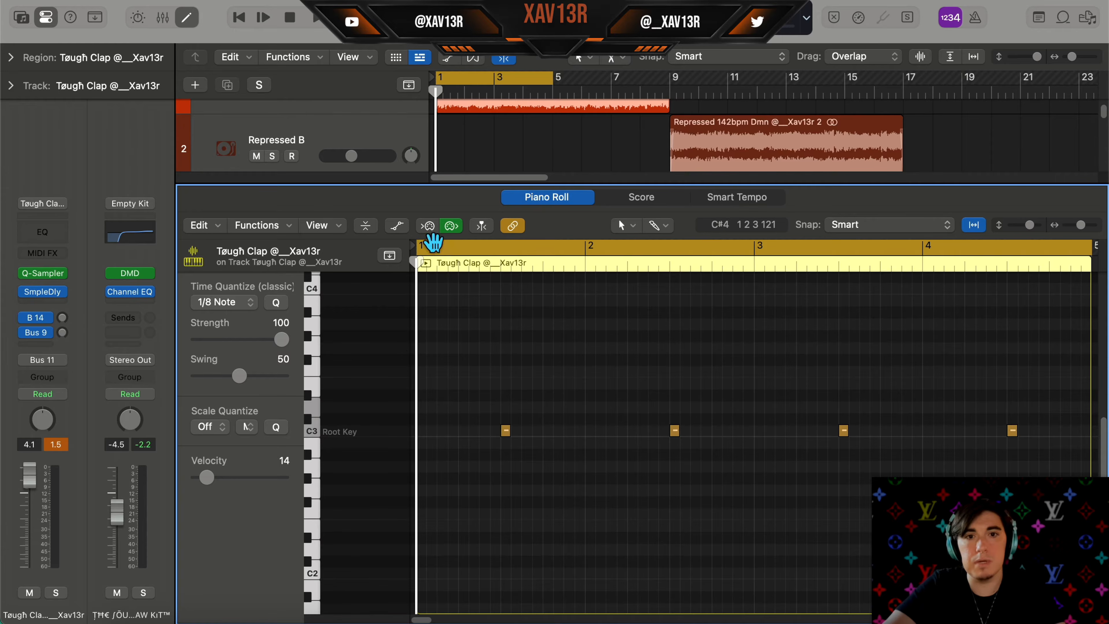
pyautogui.press('p')
pyautogui.click(451, 340)
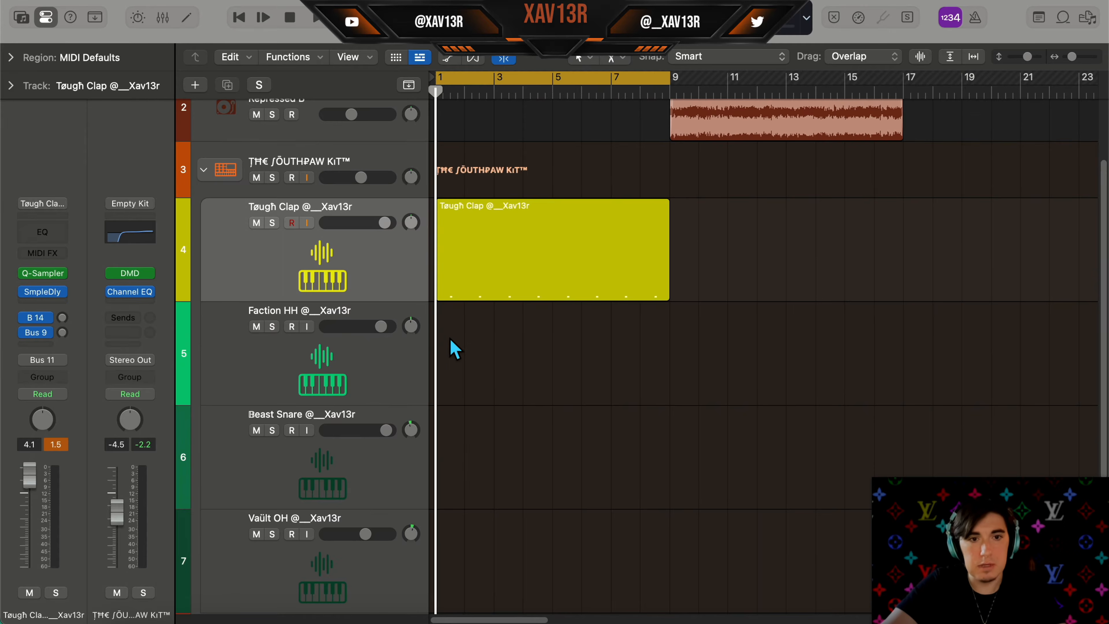
# Create a pattern region on the Faction HH track, set its row rate to /8, and activate all steps
pyautogui.doubleClick(452, 331)
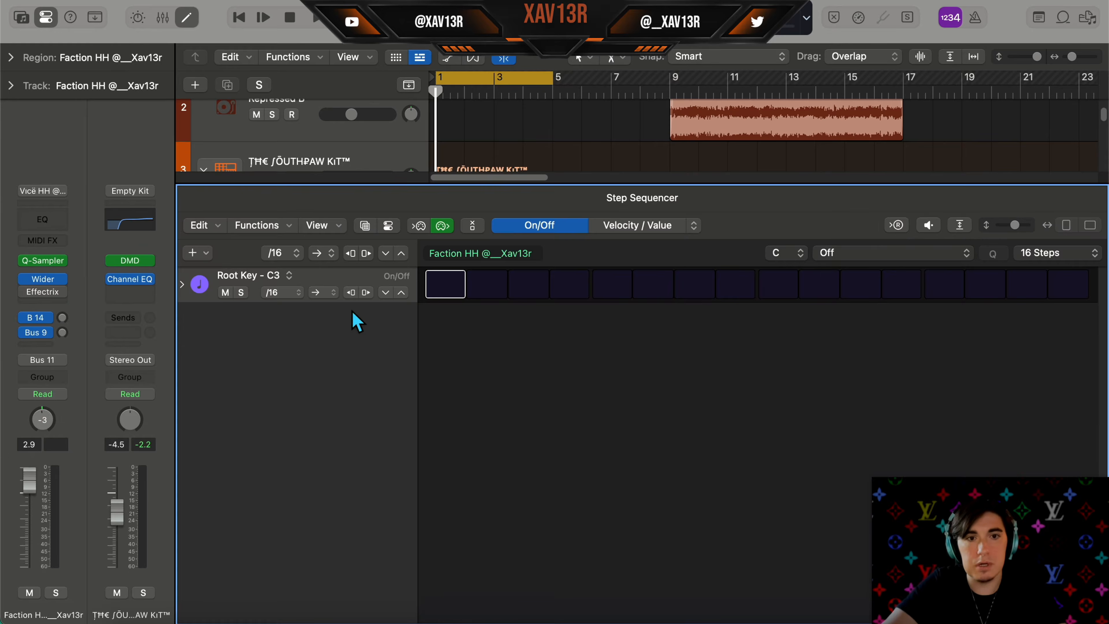
pyautogui.click(297, 296)
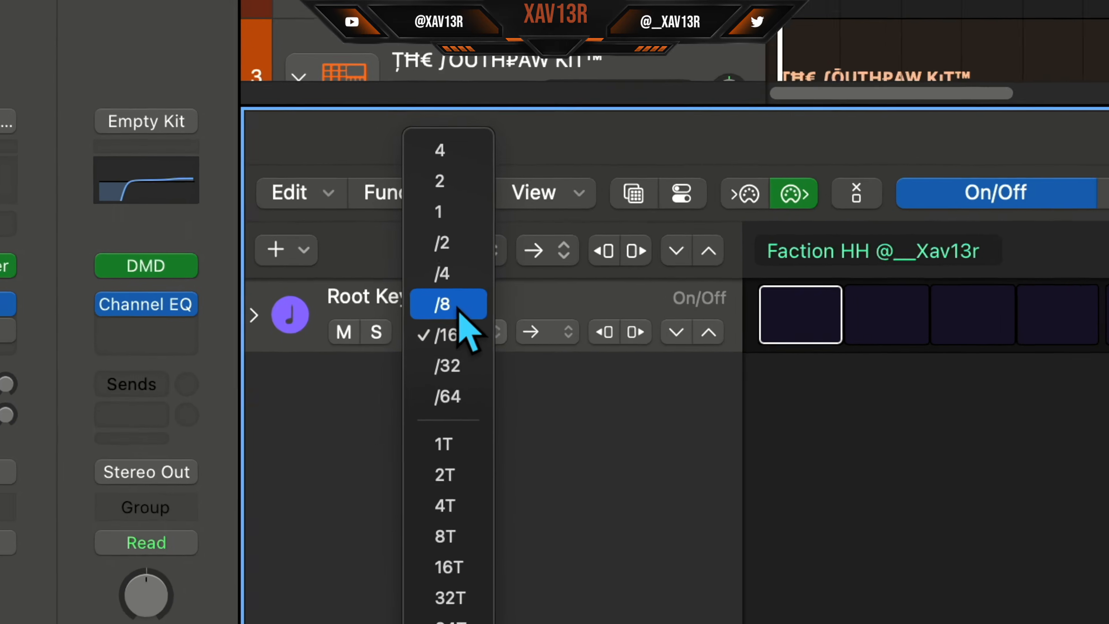
pyautogui.click(382, 294)
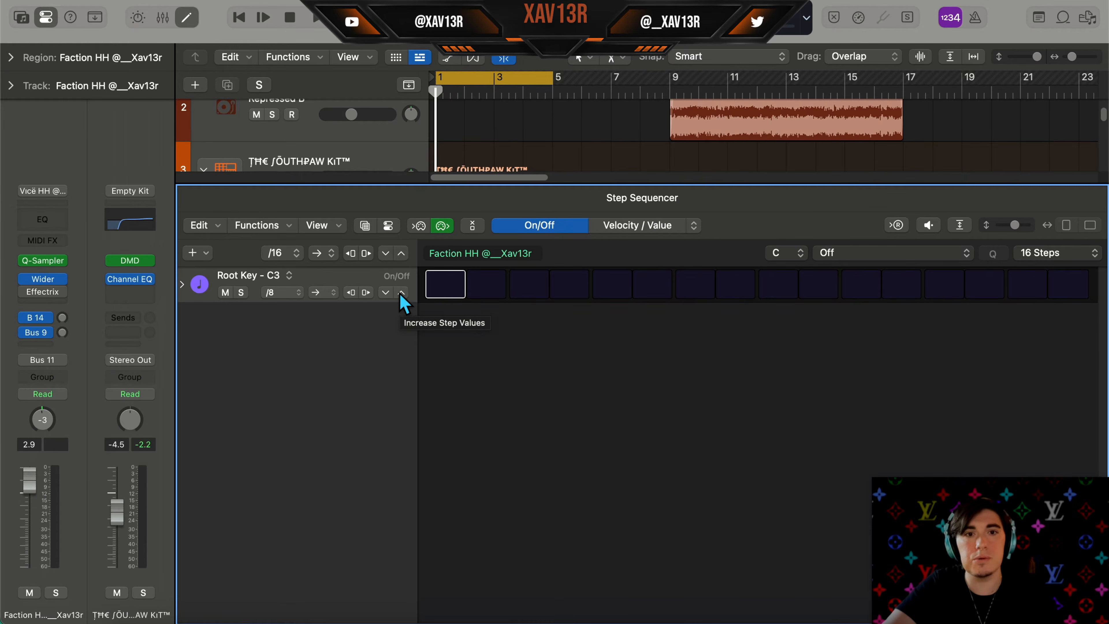
pyautogui.click(401, 292)
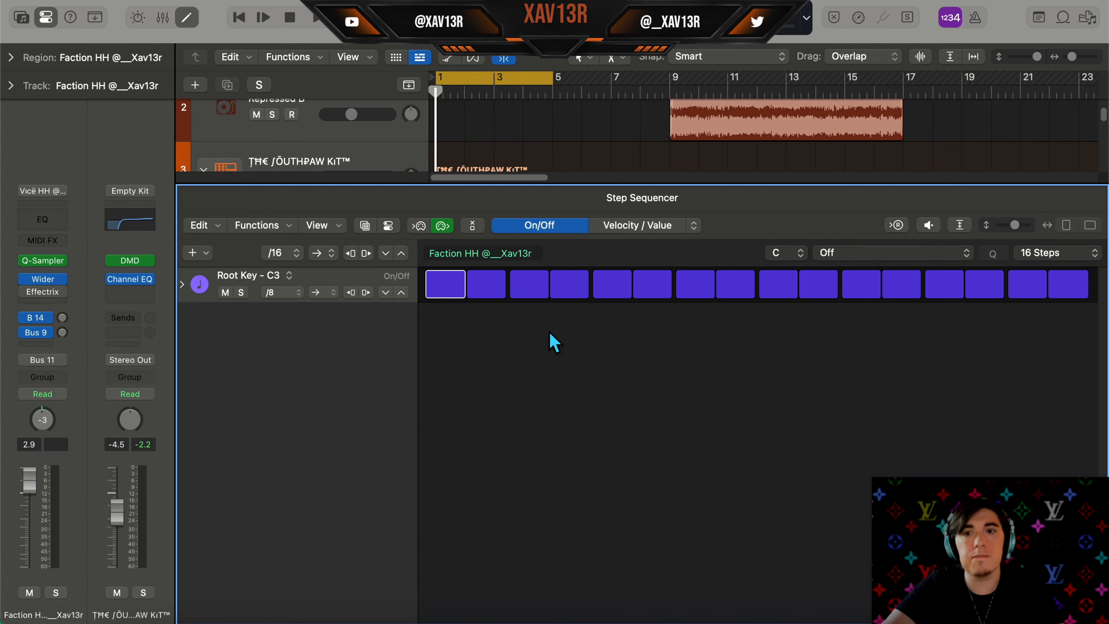
# Play the hi-hat pattern and expand its row to show velocity and repeat lanes
pyautogui.press('space')
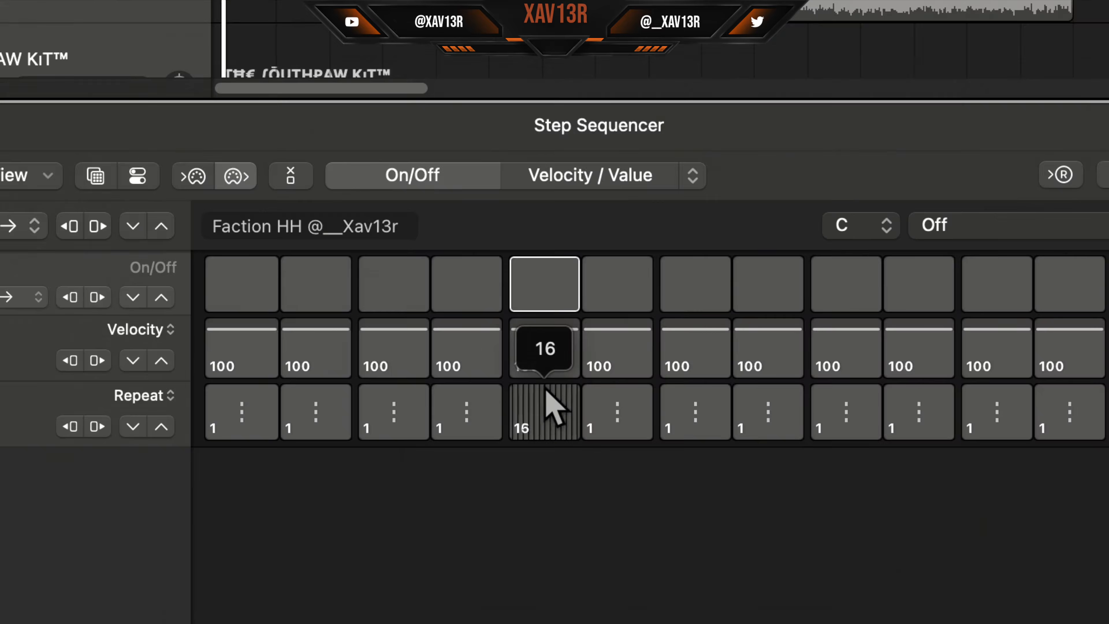
pyautogui.moveTo(545, 389); pyautogui.dragTo(539, 505)
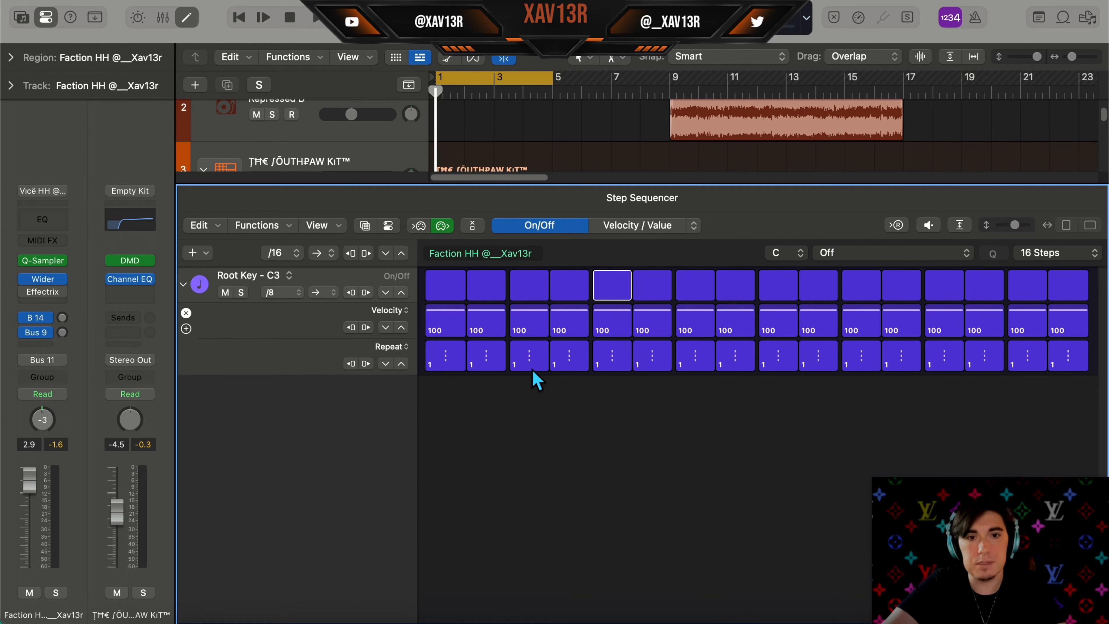
# Give the first hi-hat step 6 repeats at velocity 80 and play the pattern
pyautogui.moveTo(454, 374); pyautogui.dragTo(461, 357)
pyautogui.press('space')
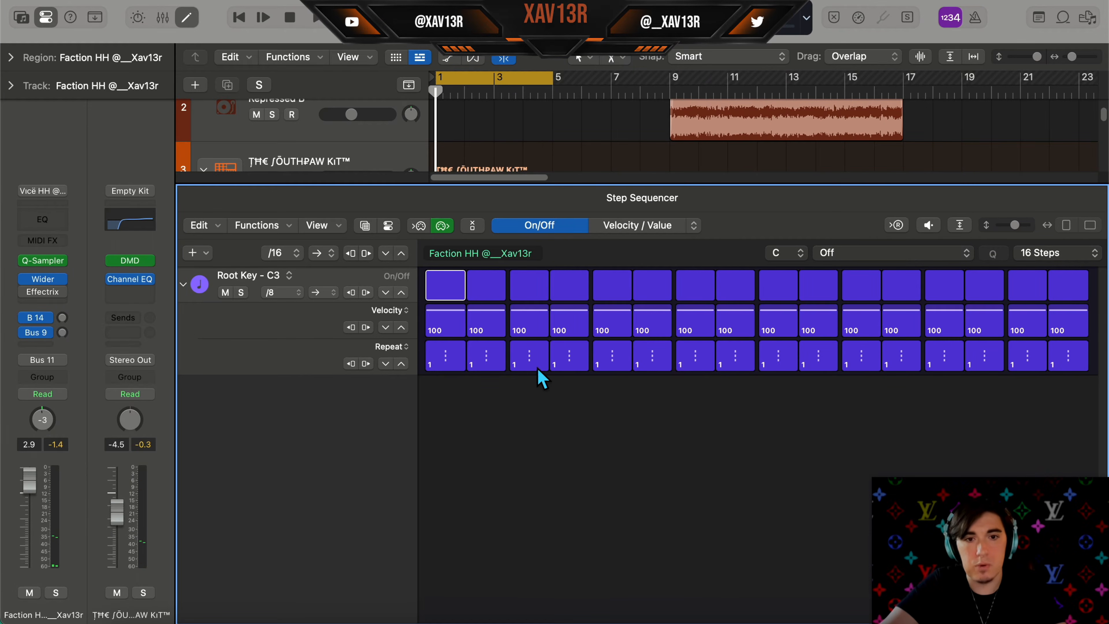
# Set the third hi-hat step's repeat to 2 and play the pattern back
pyautogui.moveTo(538, 370); pyautogui.dragTo(539, 365)
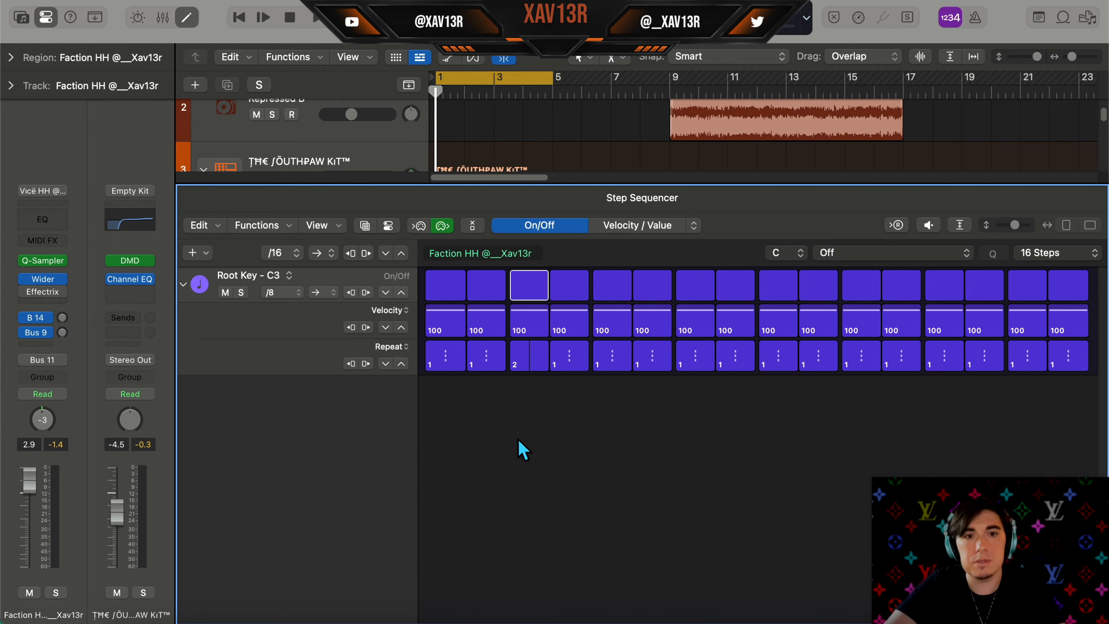
pyautogui.press('space')
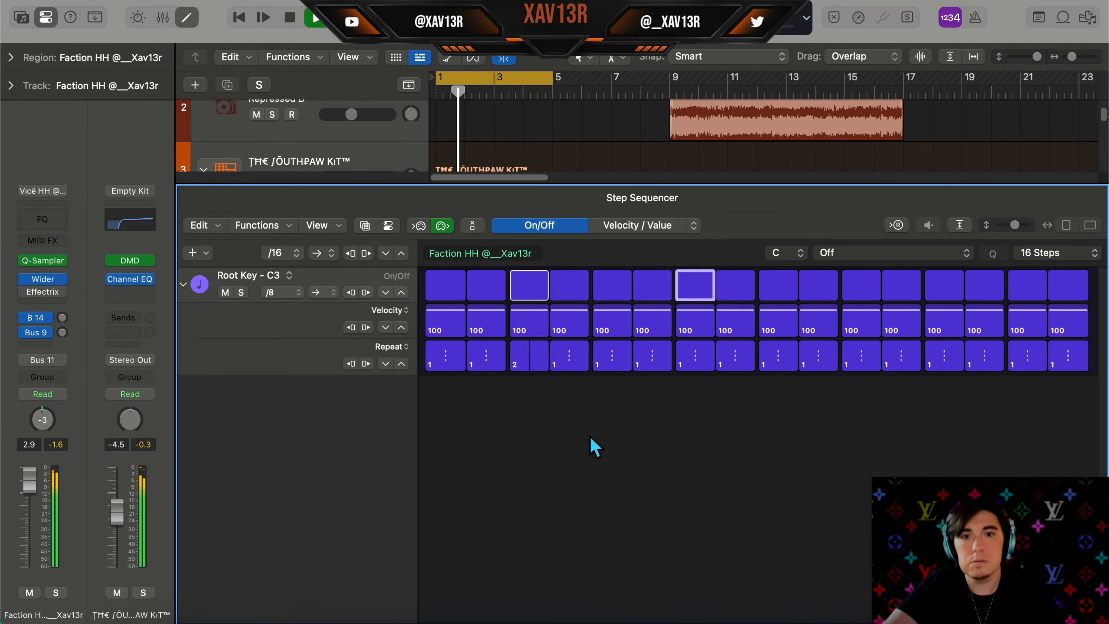
pyautogui.press('space')
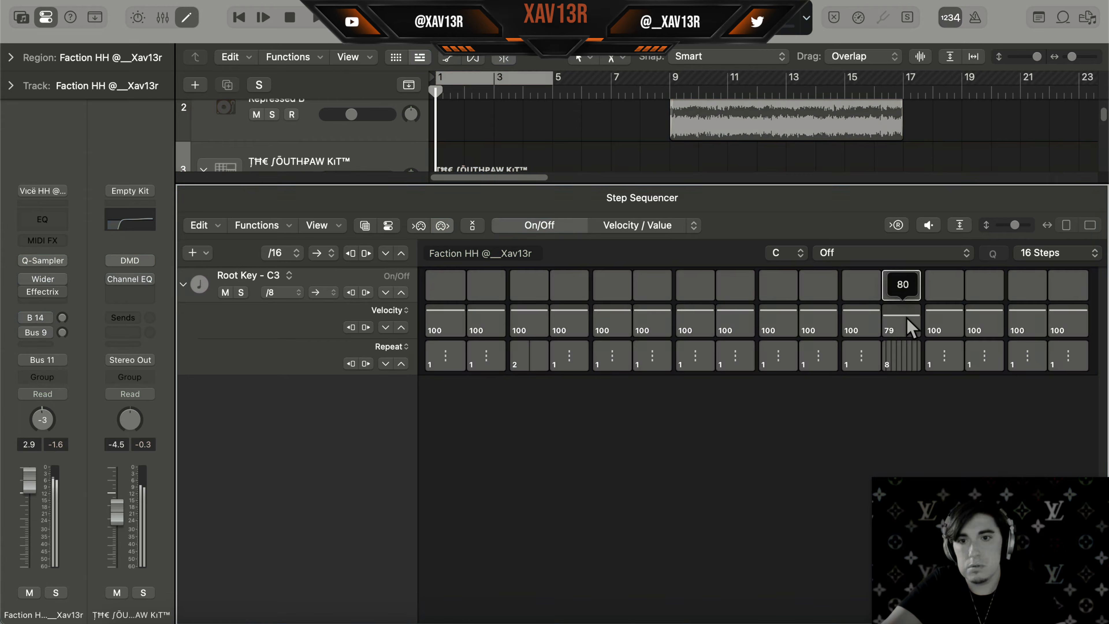
pyautogui.press('space')
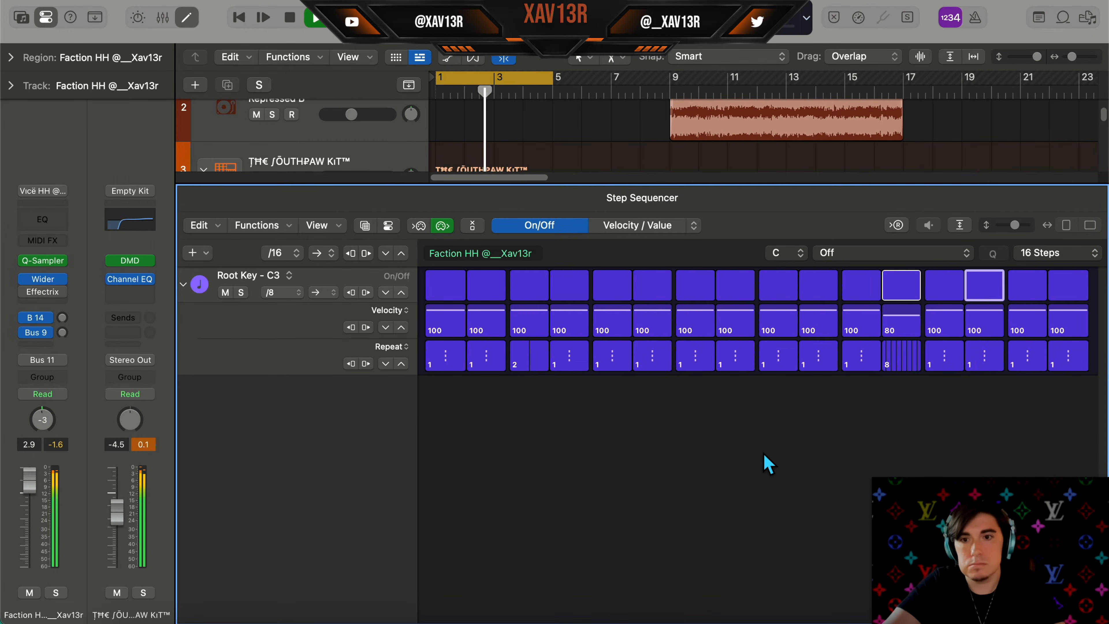
# Stop playback and extend the hi-hat pattern length to 32 steps
pyautogui.press('space')
pyautogui.click(1047, 253)
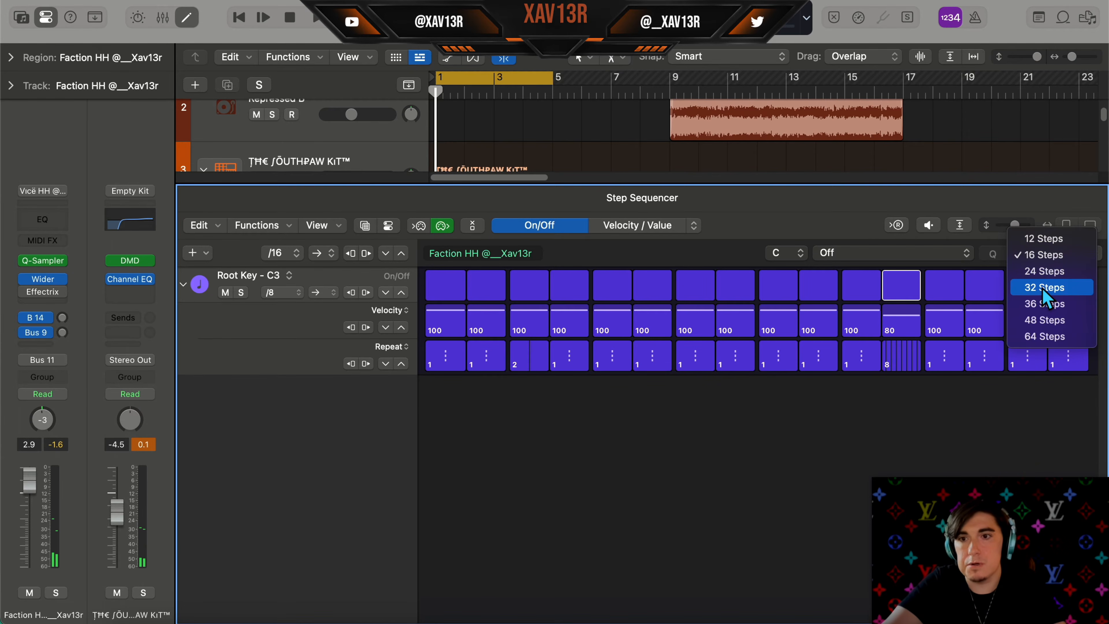
pyautogui.click(1044, 288)
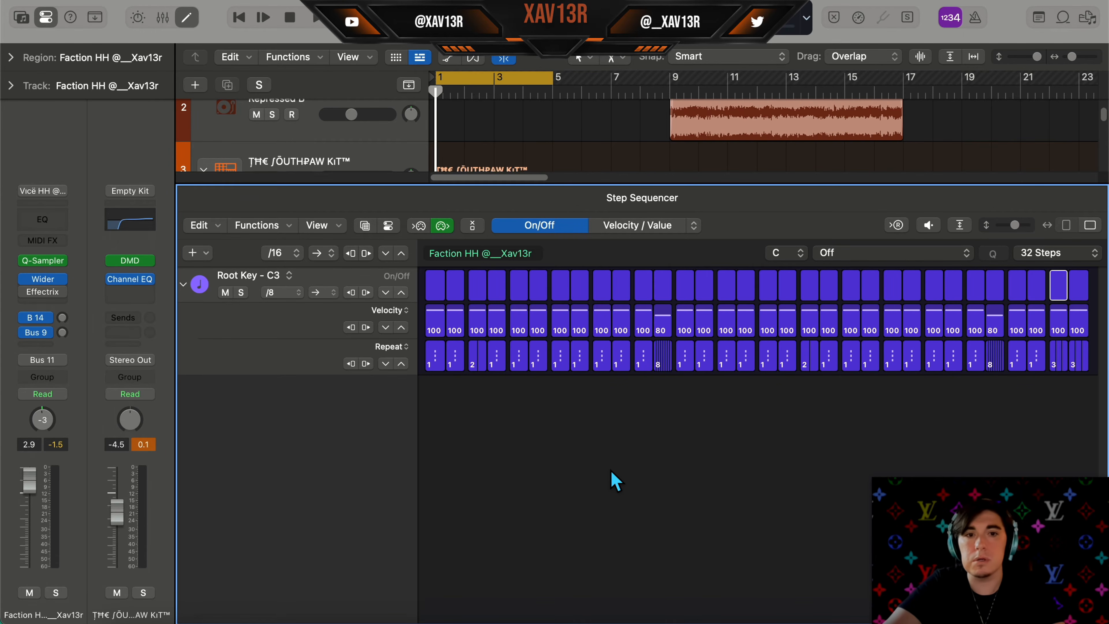
# Convert the hi-hat pattern region into a MIDI region
pyautogui.press('e')
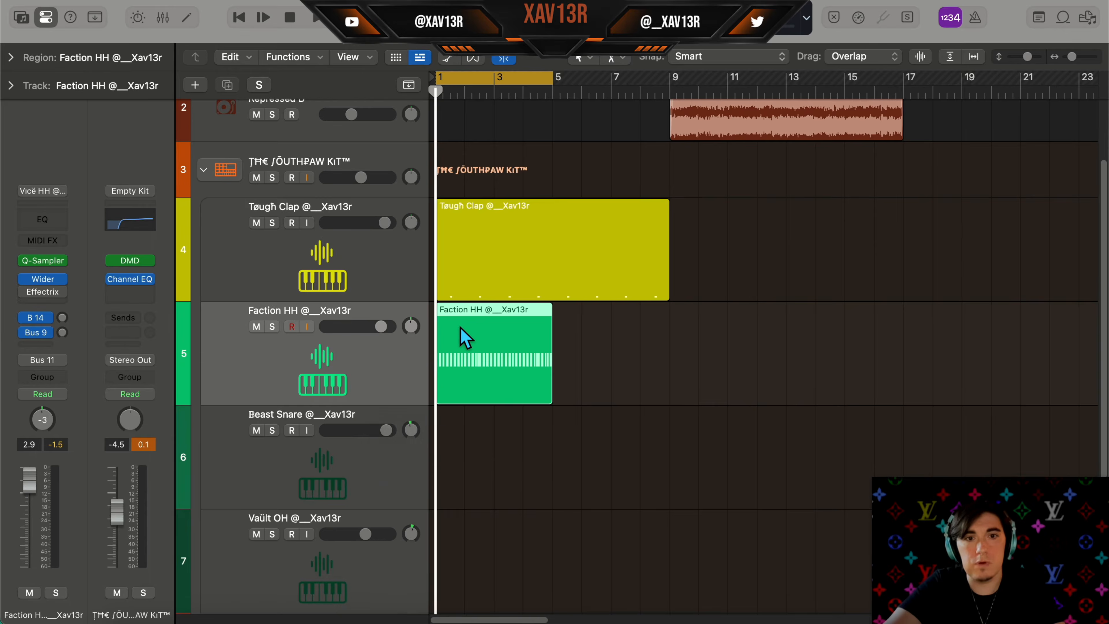
pyautogui.rightClick(460, 332)
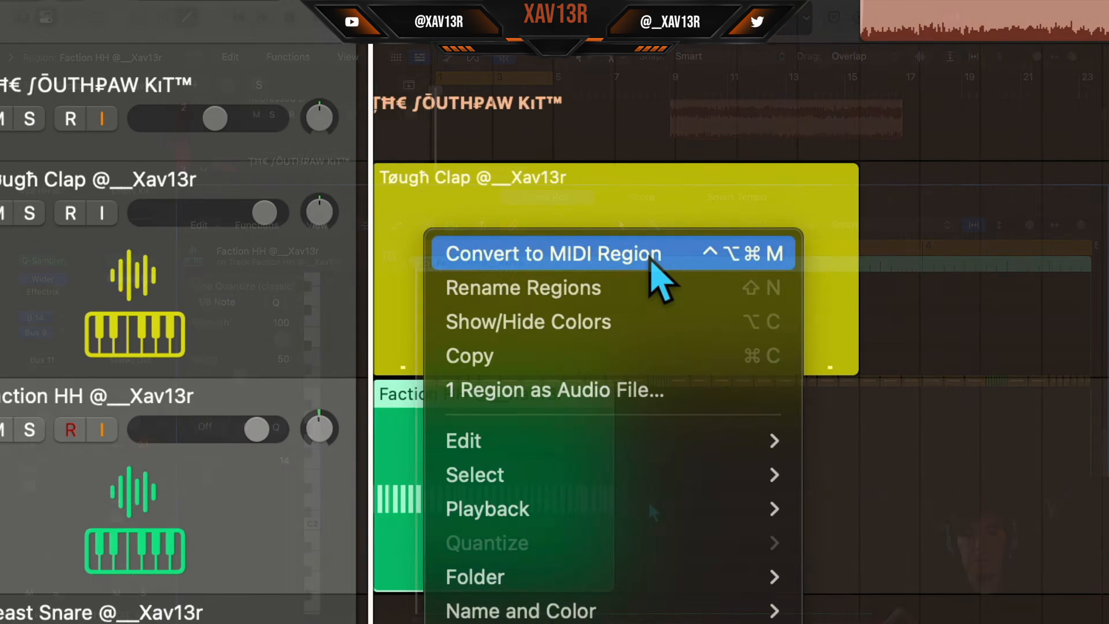
pyautogui.click(678, 291)
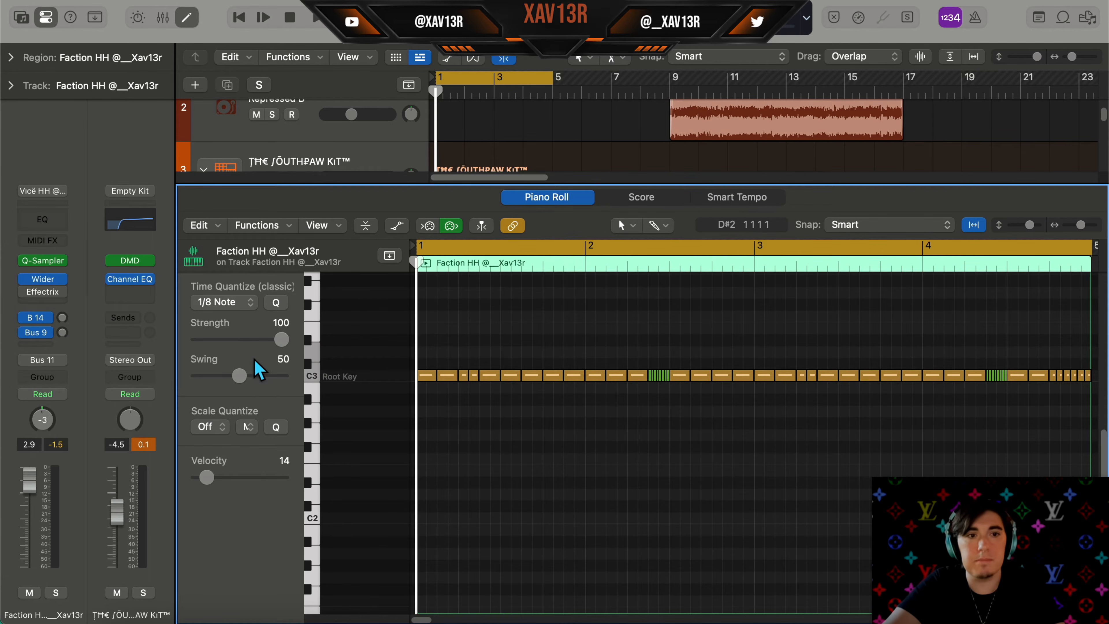
# Set the time quantize swing to 0 and play the hi-hat region
pyautogui.moveTo(238, 376); pyautogui.dragTo(198, 377)
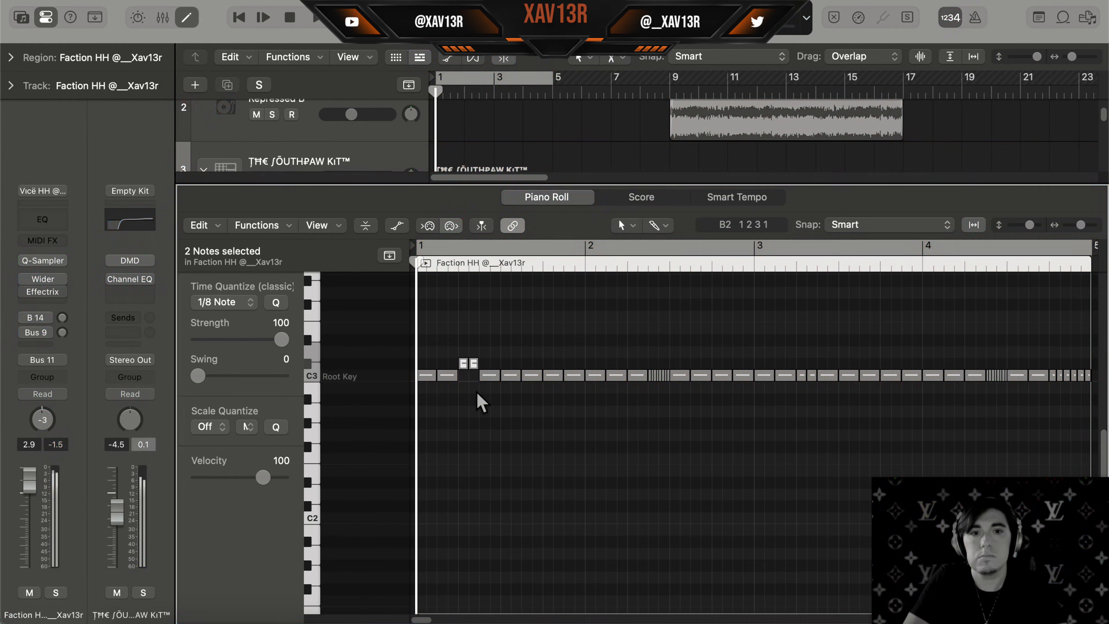
pyautogui.press('space')
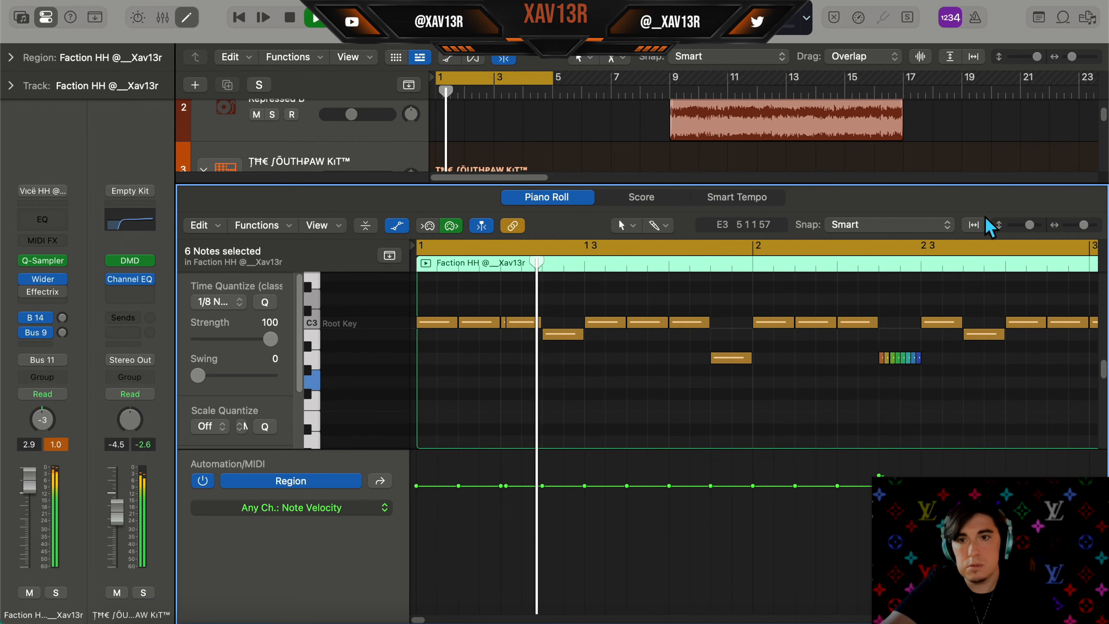
# Play back and review the hi-hat notes and velocities across the region in the Piano Roll
pyautogui.click(973, 226)
pyautogui.press('a')
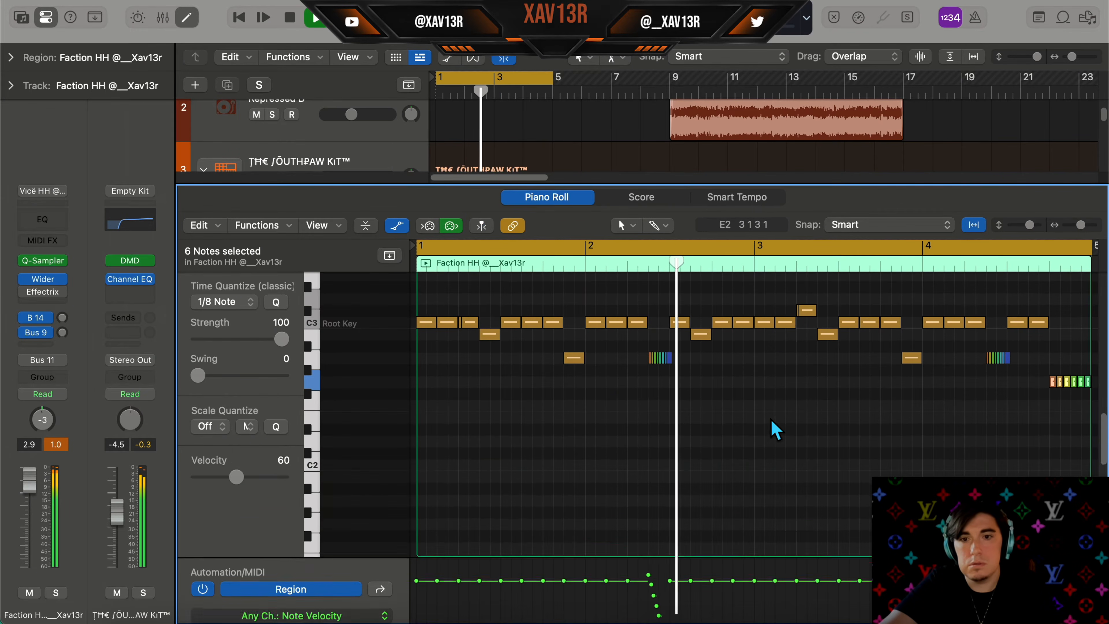
pyautogui.scroll(1, 766, 430)
pyautogui.scroll(-1, 768, 429)
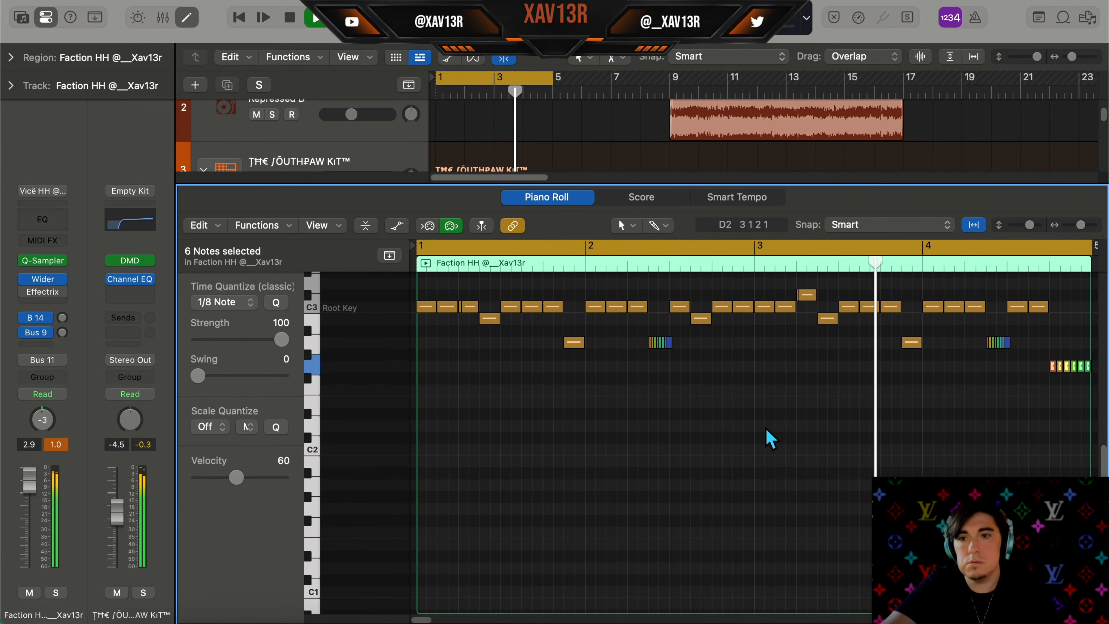
pyautogui.hscroll(5, 1017, 377)
pyautogui.scroll(5, 1017, 360)
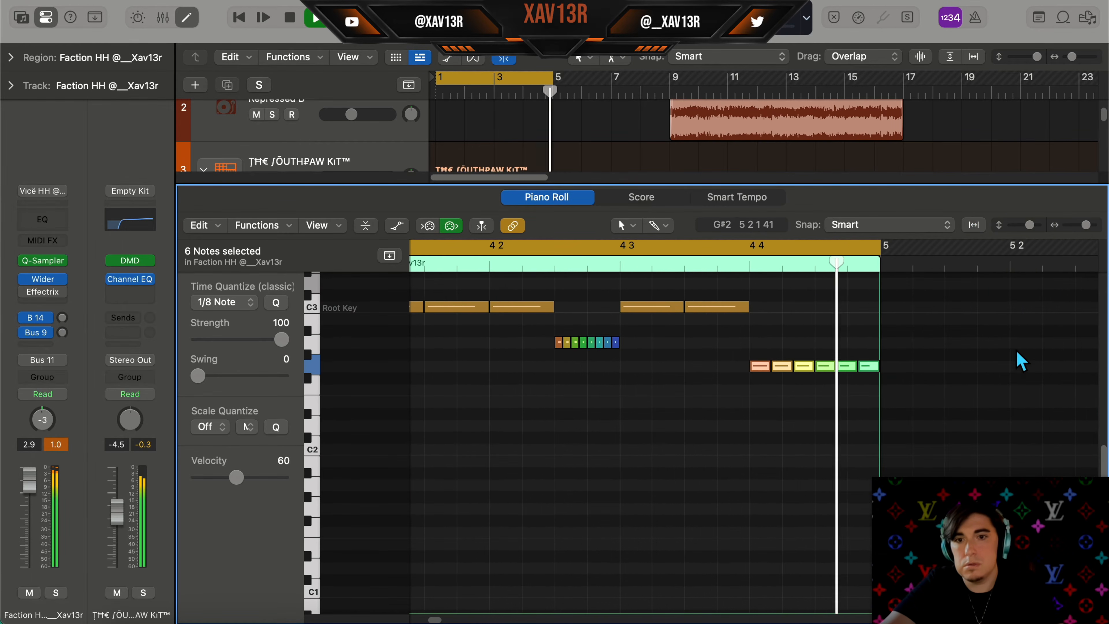
pyautogui.click(635, 423)
pyautogui.press('space')
pyautogui.scroll(1, 636, 424)
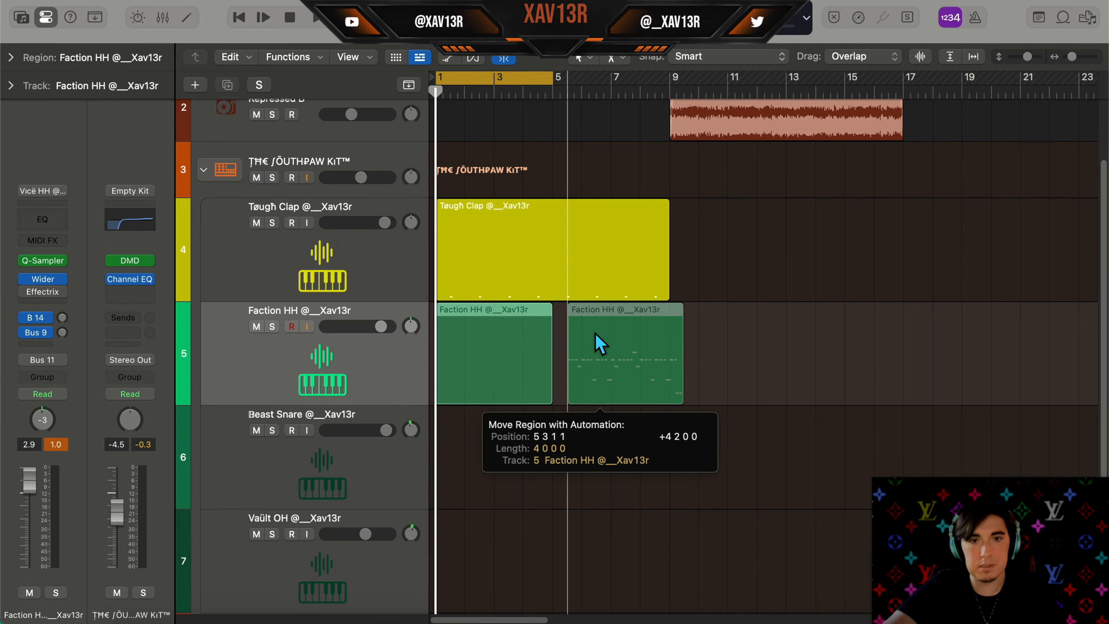
# Create a new 16-step hi-hat pattern region with all steps active and close the editor
pyautogui.moveTo(596, 342); pyautogui.dragTo(595, 347)
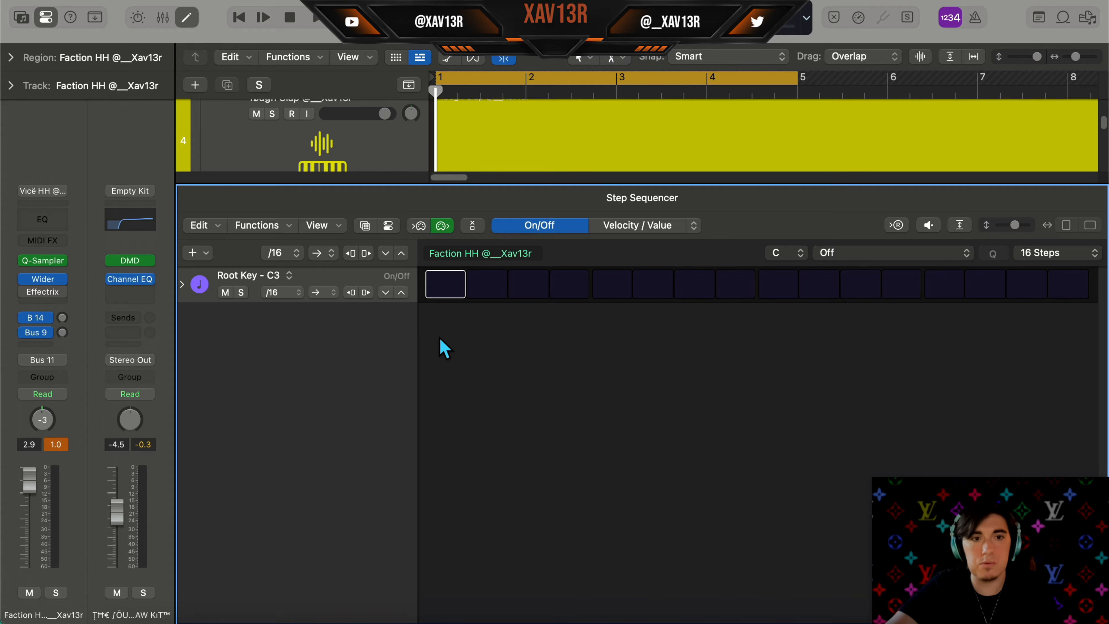
pyautogui.click(400, 293)
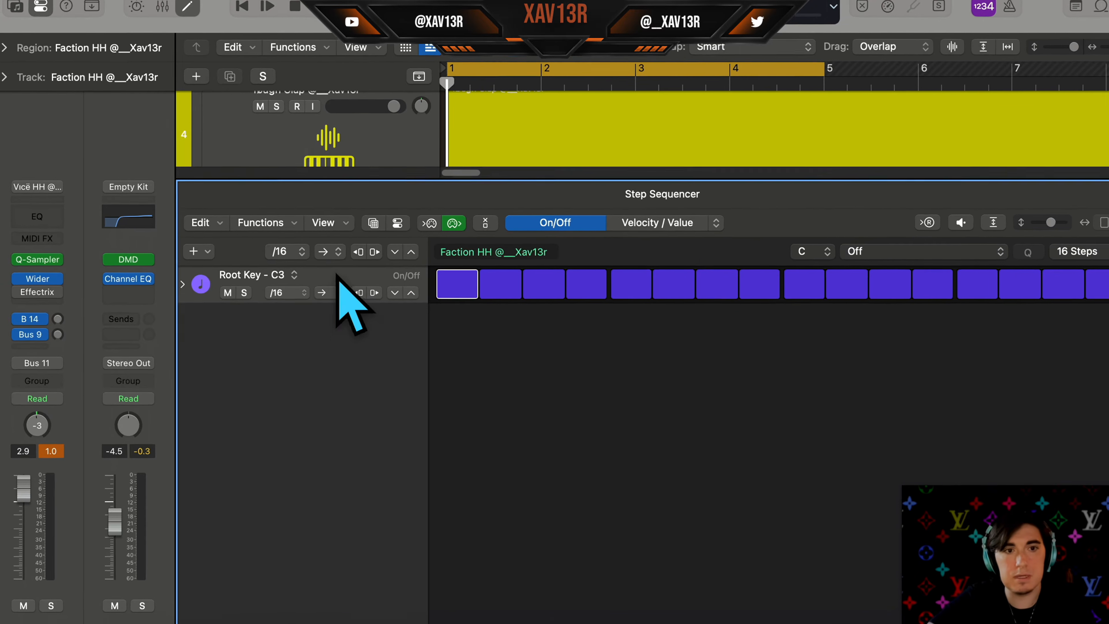
pyautogui.click(293, 293)
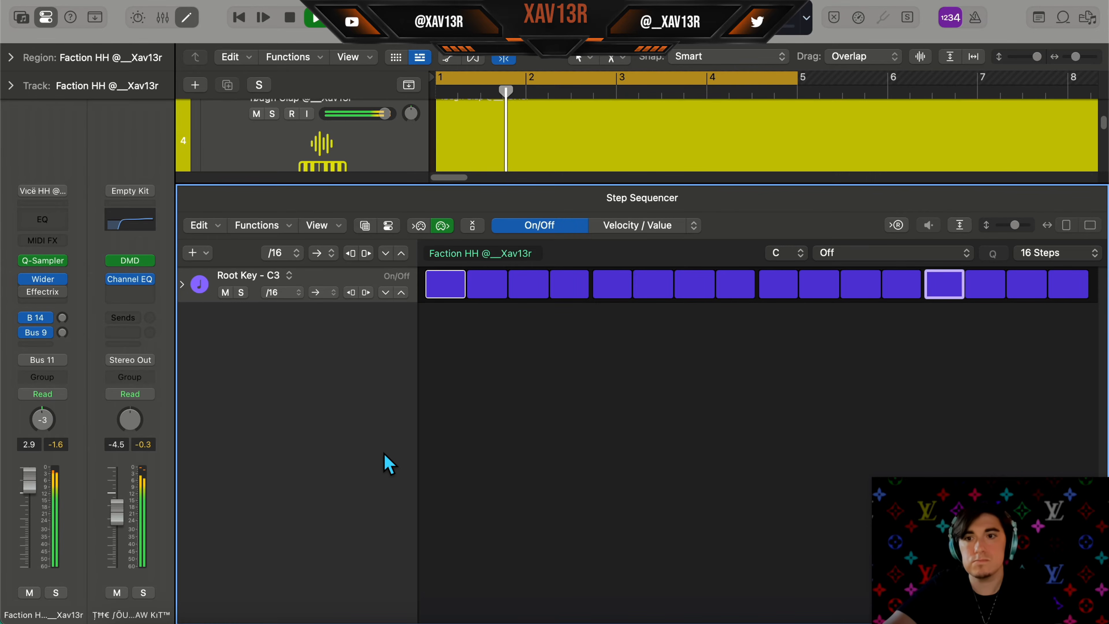
pyautogui.press('e')
# Play the arrangement and briefly reopen the hi-hat pattern
pyautogui.scroll(1, 620, 349)
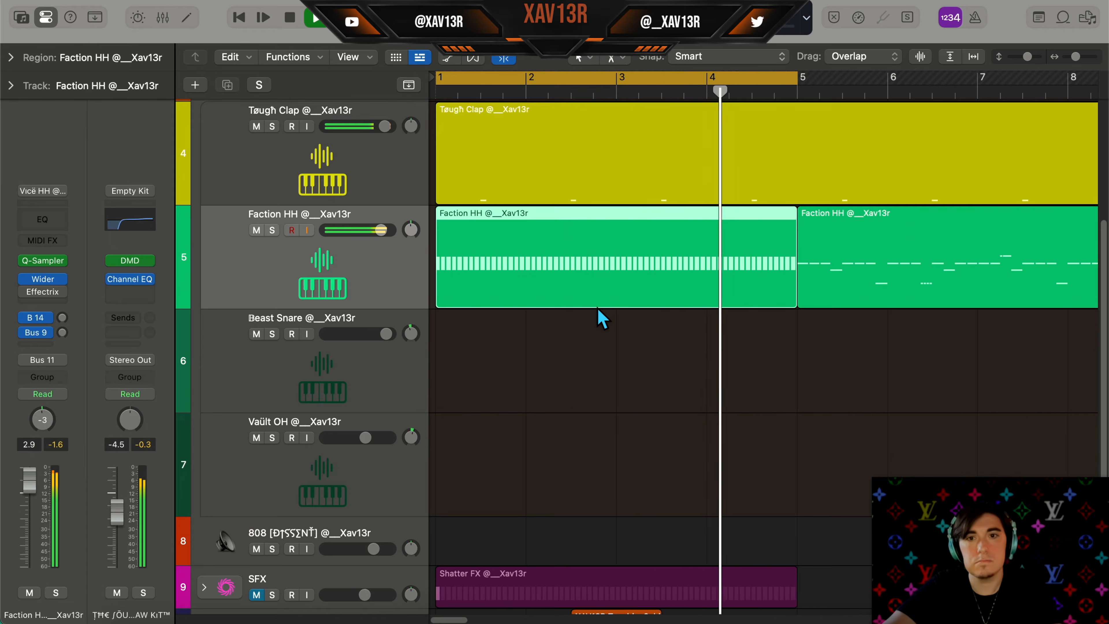
pyautogui.press('space')
pyautogui.press('e')
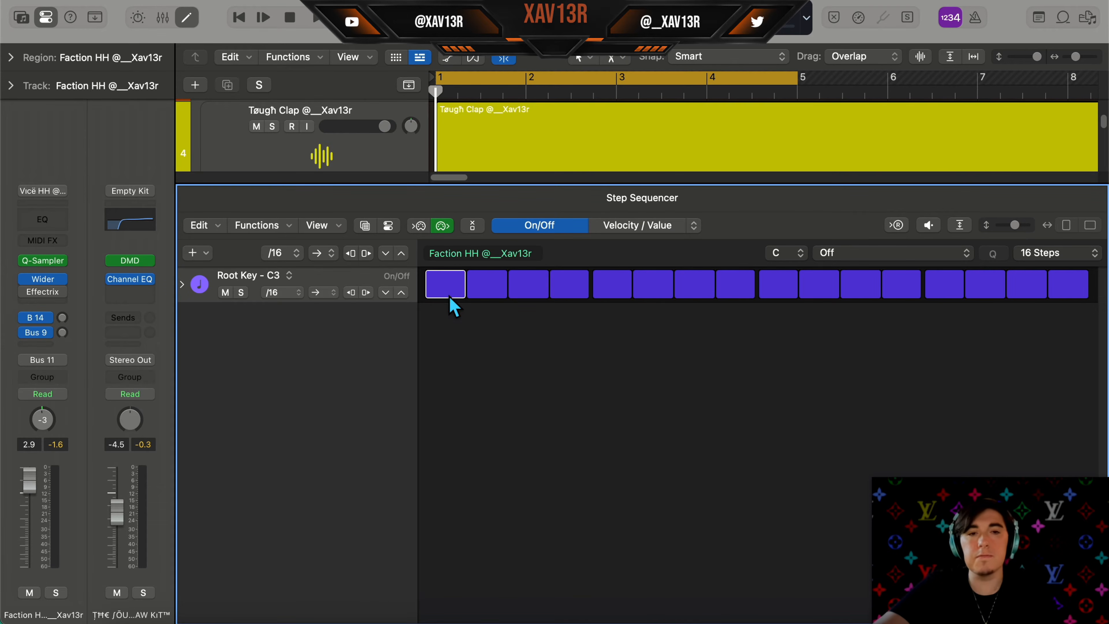
pyautogui.press('e')
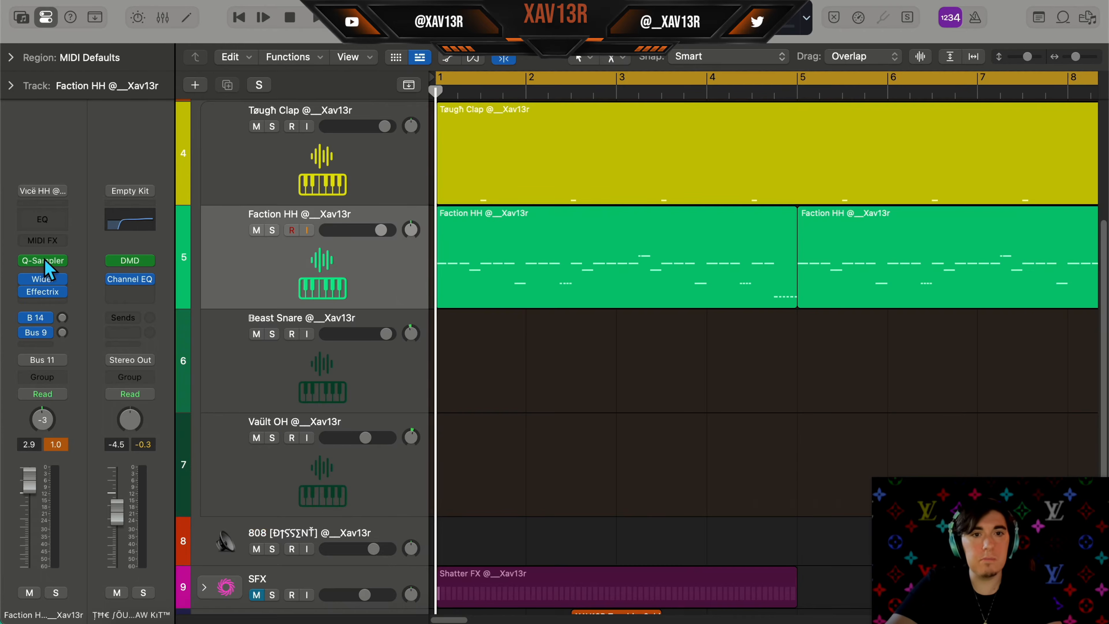
# Open the hi-hat track's Quick Sampler to view its sample and envelope
pyautogui.click(47, 262)
pyautogui.moveTo(384, 4)
pyautogui.mouseDown()
pyautogui.moveTo(446, 6)
pyautogui.moveTo(397, 10)
pyautogui.mouseUp()
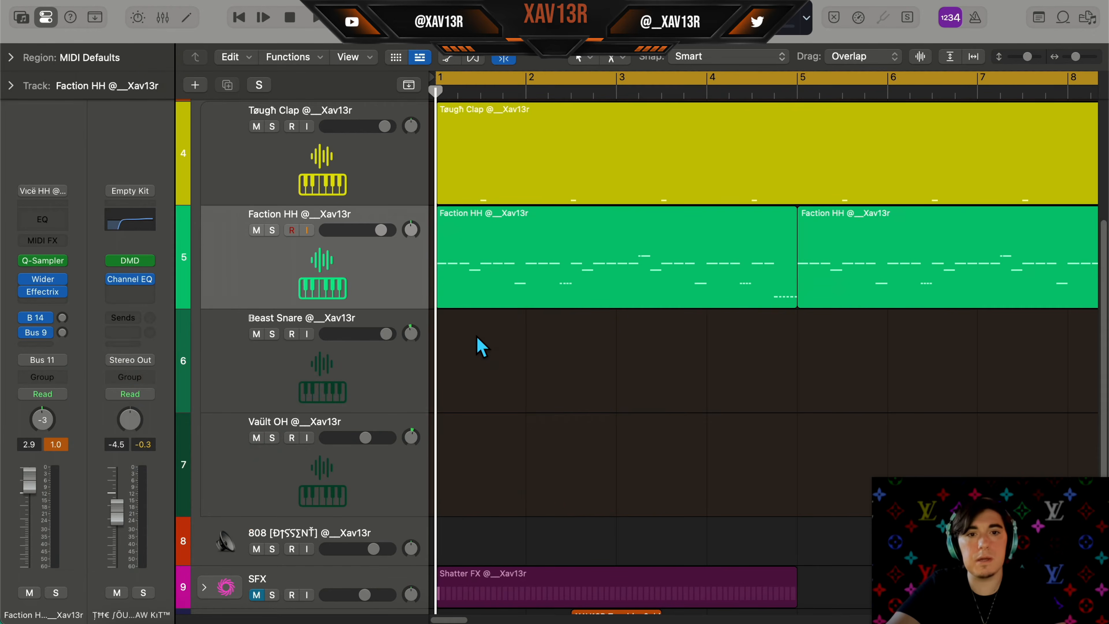
# Create a pattern region on the Beast Snare track to open its step sequencer
pyautogui.rightClick(477, 338)
pyautogui.click(494, 432)
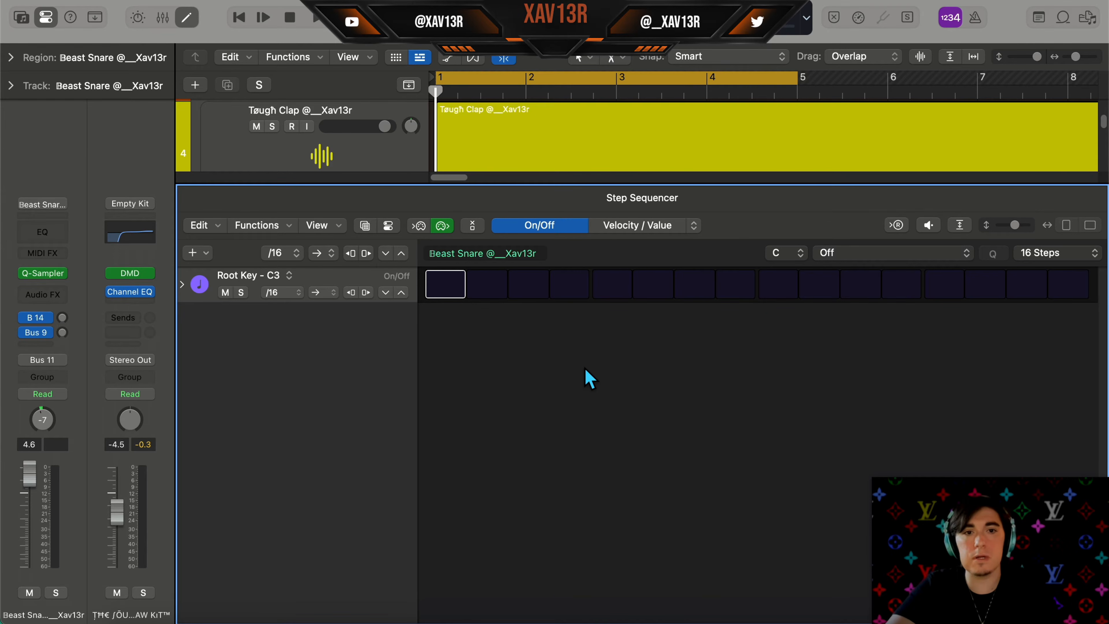
# Activate steps 3 and 15 in the Beast Snare step sequencer pattern
pyautogui.click(531, 290)
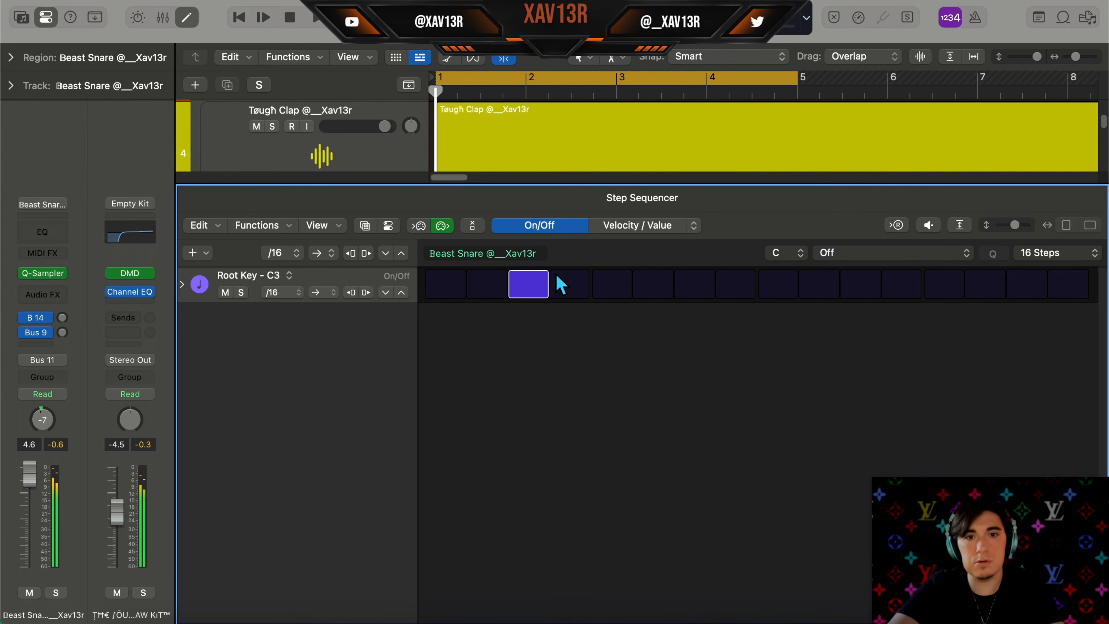
pyautogui.click(1052, 253)
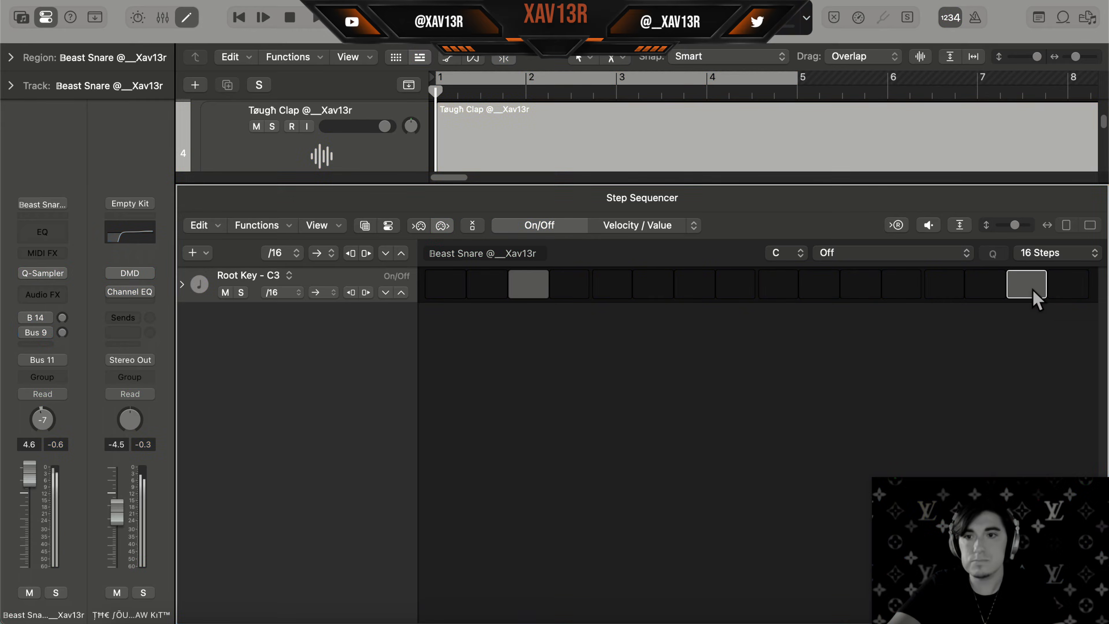
pyautogui.click(1025, 325)
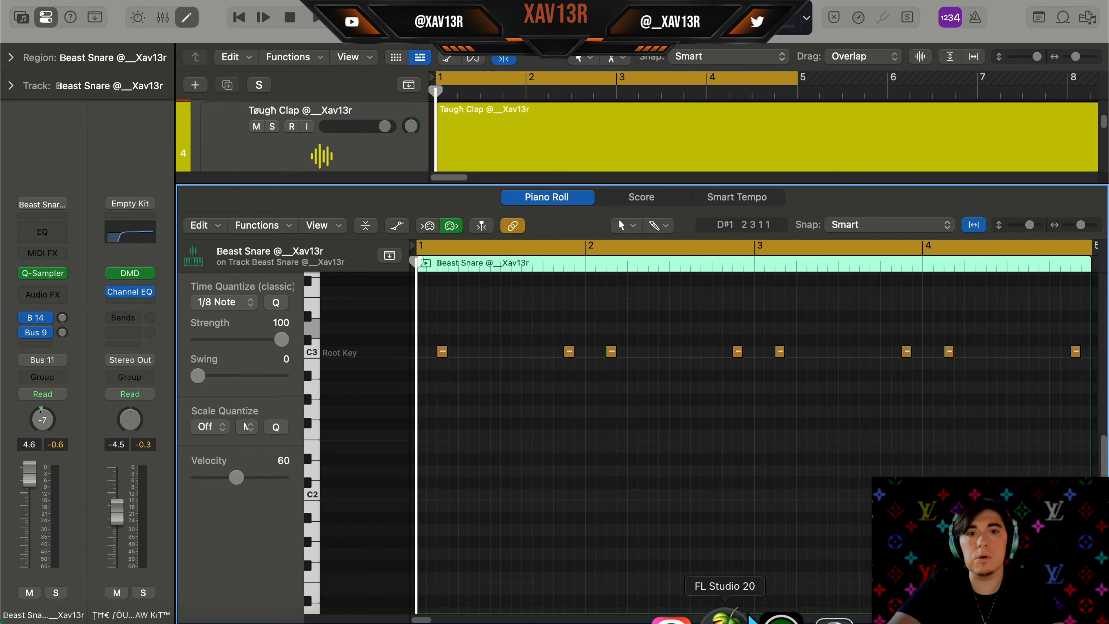
# Play the snare region and examine its notes in the Piano Roll
pyautogui.scroll(3, 829, 372)
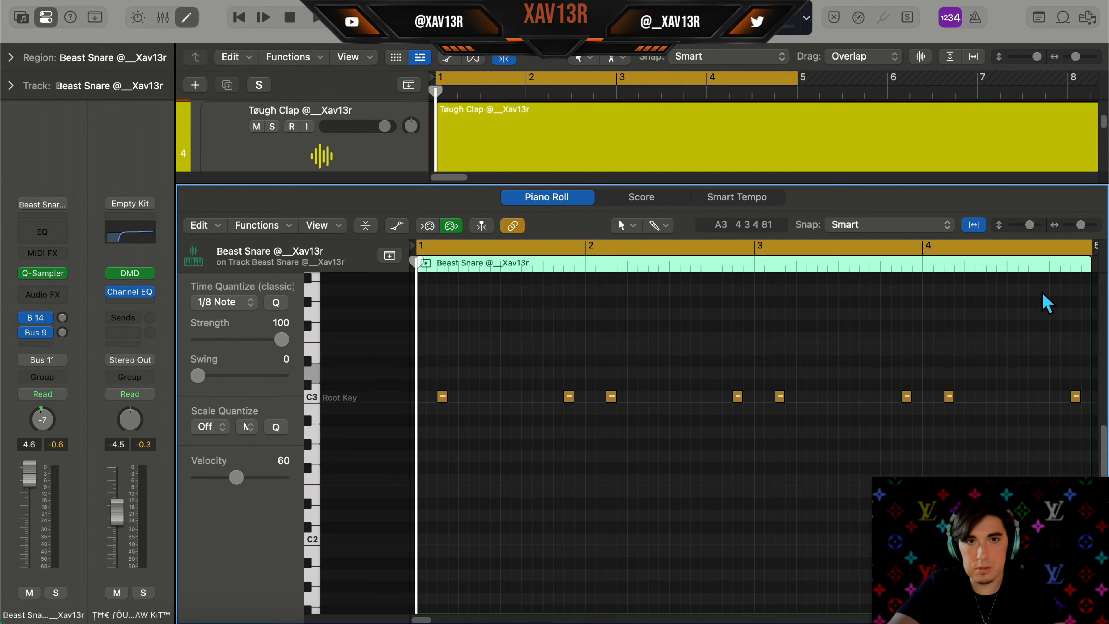
pyautogui.scroll(1, 1042, 292)
pyautogui.hscroll(3, 1043, 292)
pyautogui.hscroll(-3, 1042, 292)
pyautogui.scroll(5, 1041, 292)
pyautogui.scroll(2, 1042, 291)
pyautogui.hscroll(5, 1041, 291)
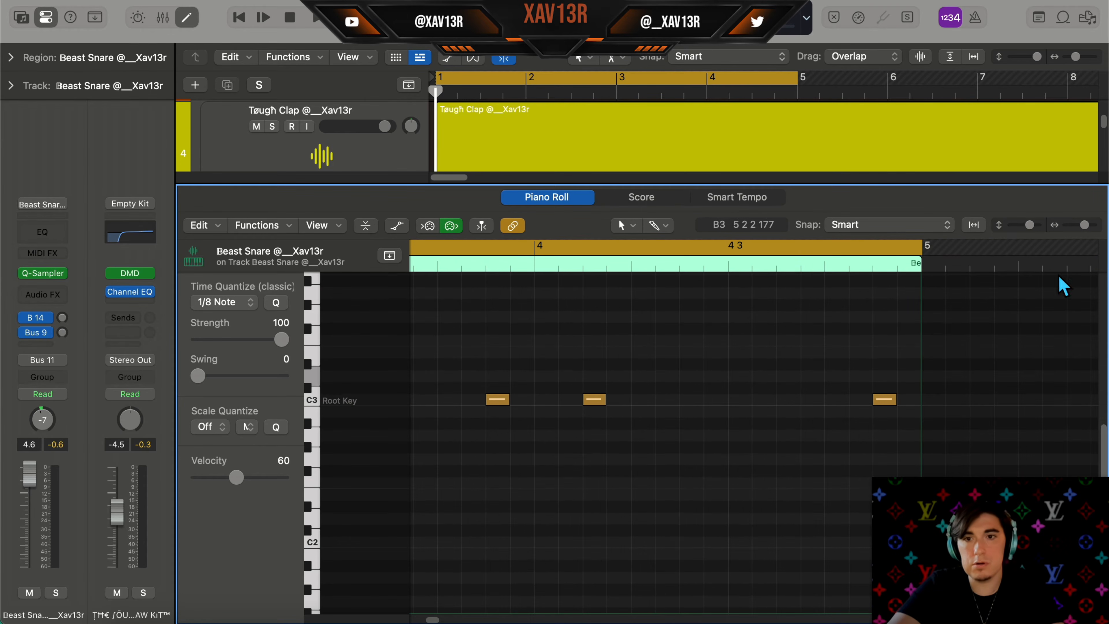
pyautogui.hscroll(-5, 478, 416)
pyautogui.scroll(-5, 604, 377)
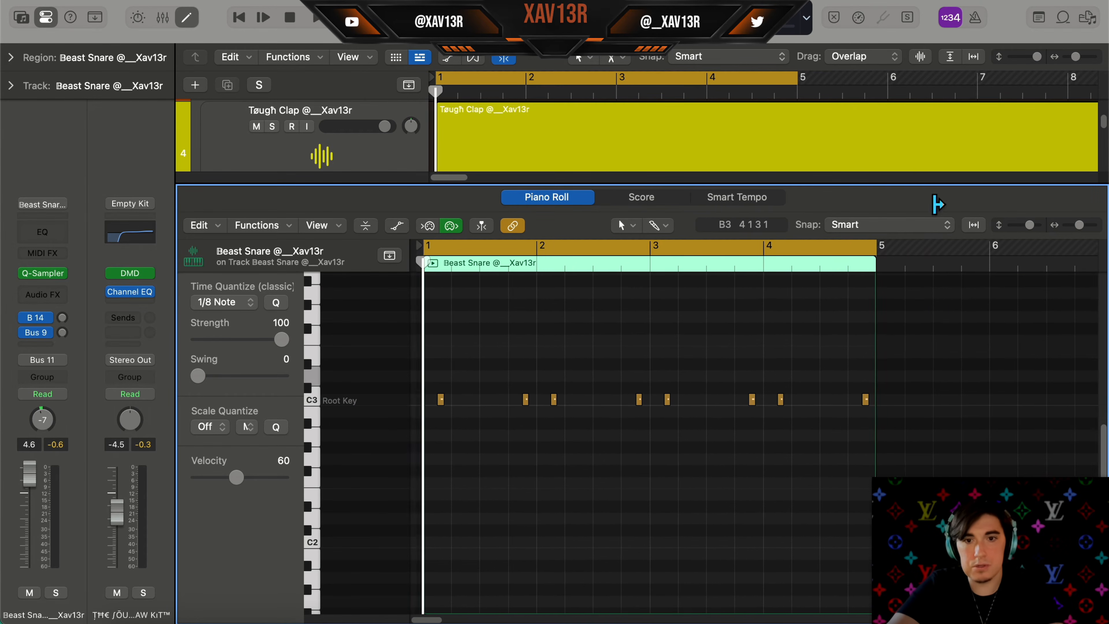
pyautogui.click(973, 224)
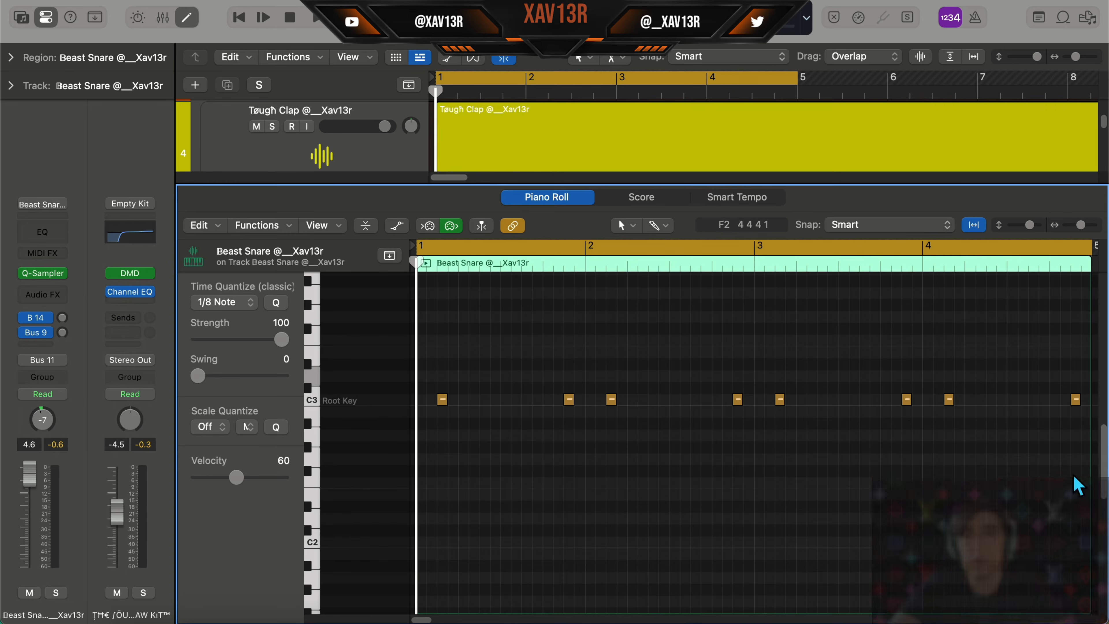
pyautogui.press('space')
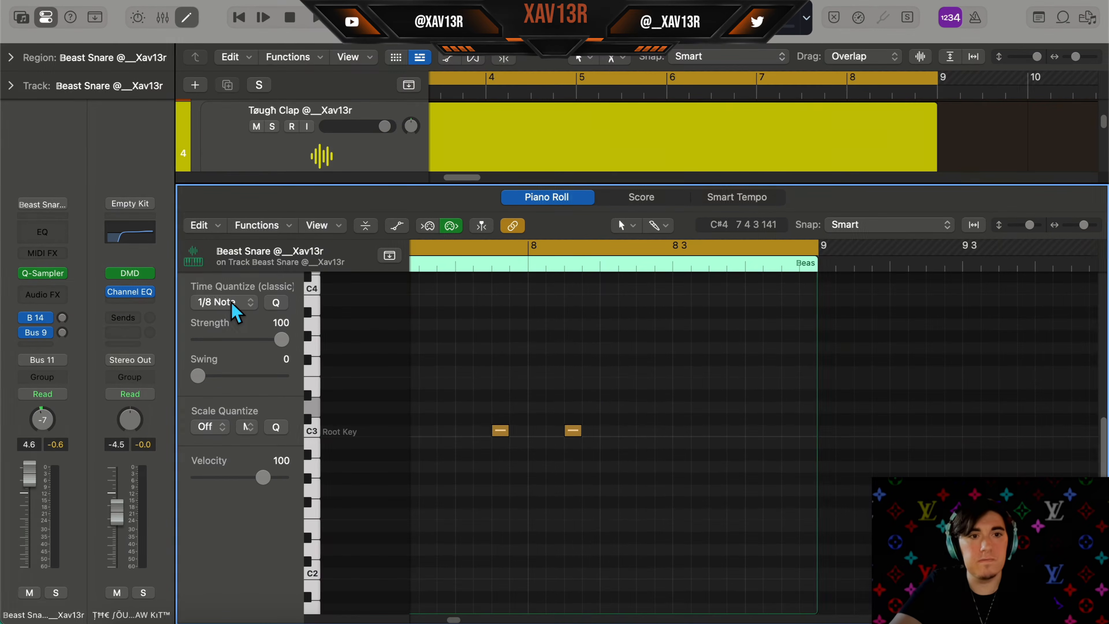
# Set quantize to 1/8 Triplet, draw a triplet snare roll across the second half of bar 8, and loop it for playback
pyautogui.click(235, 307)
pyautogui.click(238, 409)
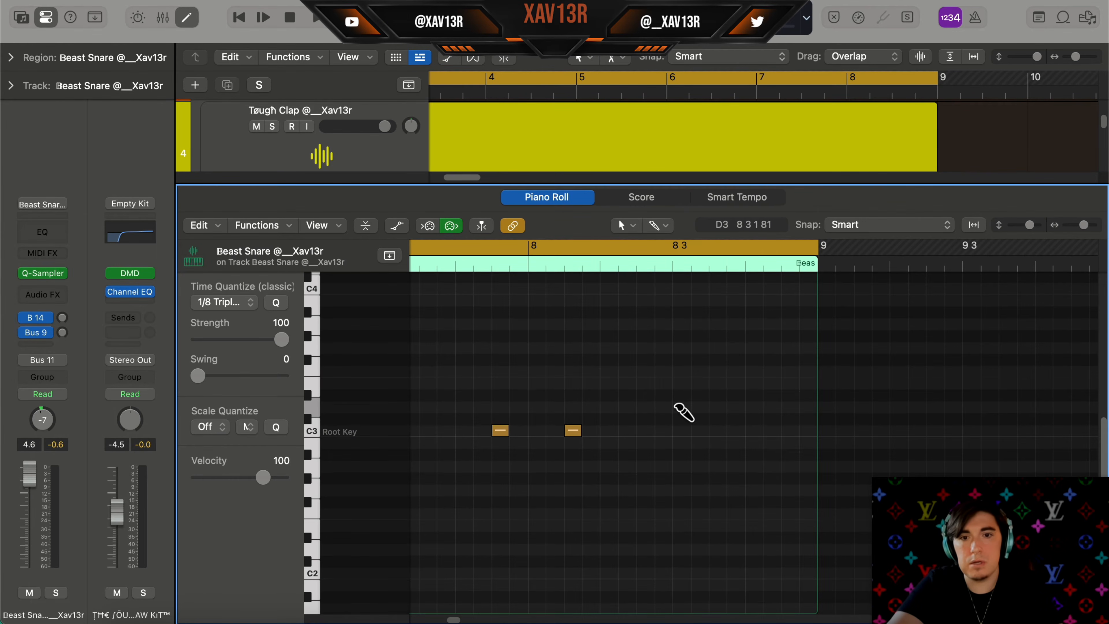
pyautogui.moveTo(684, 413); pyautogui.dragTo(811, 412)
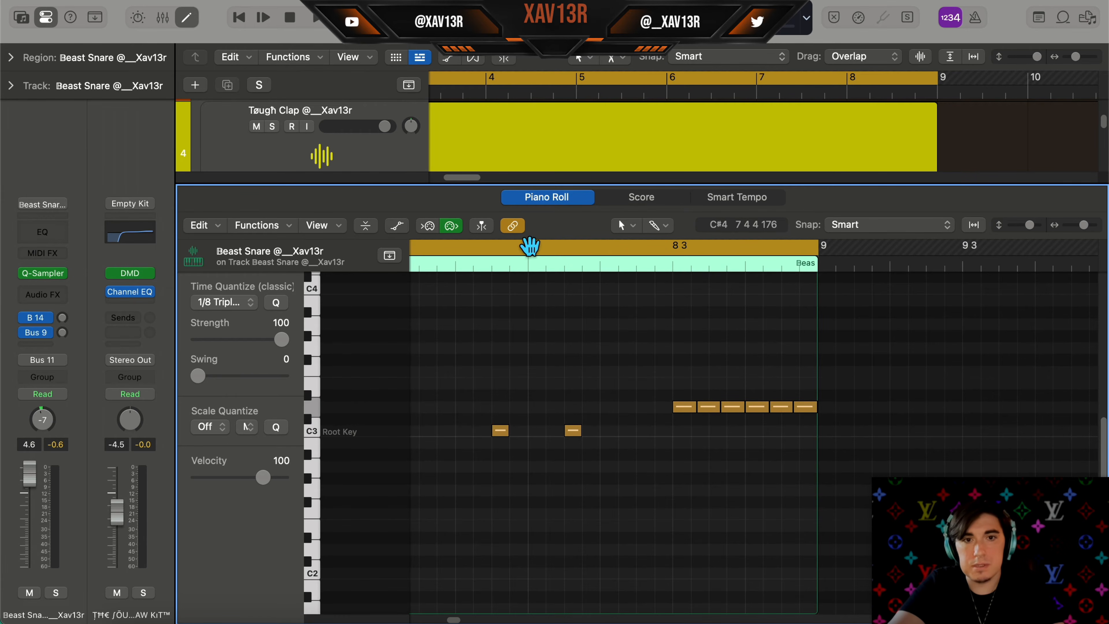
pyautogui.moveTo(529, 247); pyautogui.dragTo(817, 248)
pyautogui.press('space')
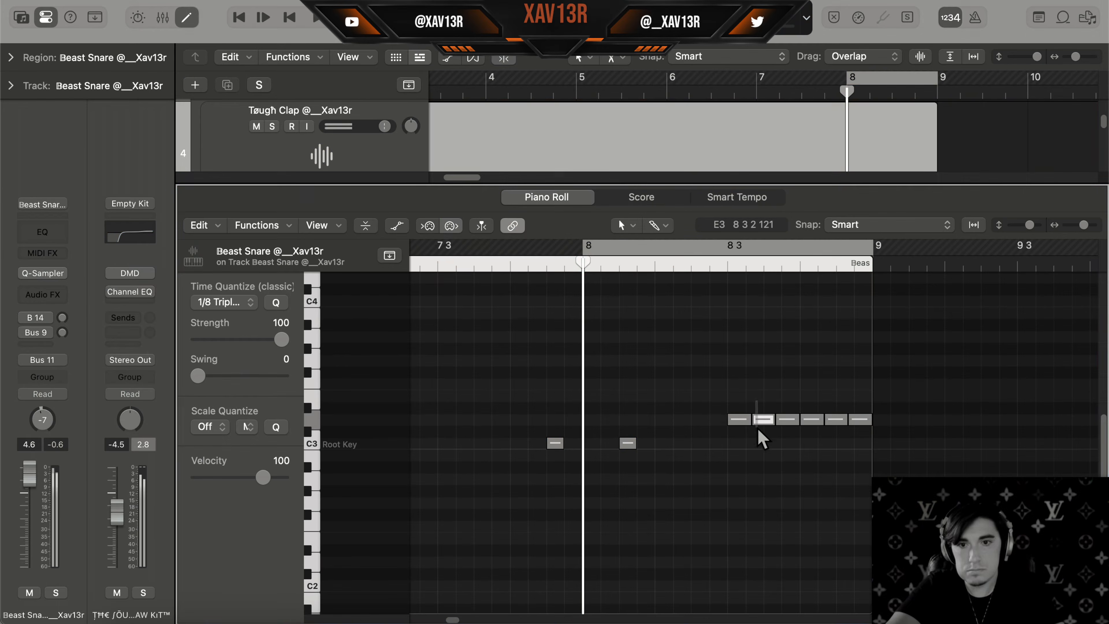
# Switch quantize to 1/32 Triplet and draw a faster roll of snare notes near the end of bar 8
pyautogui.click(223, 301)
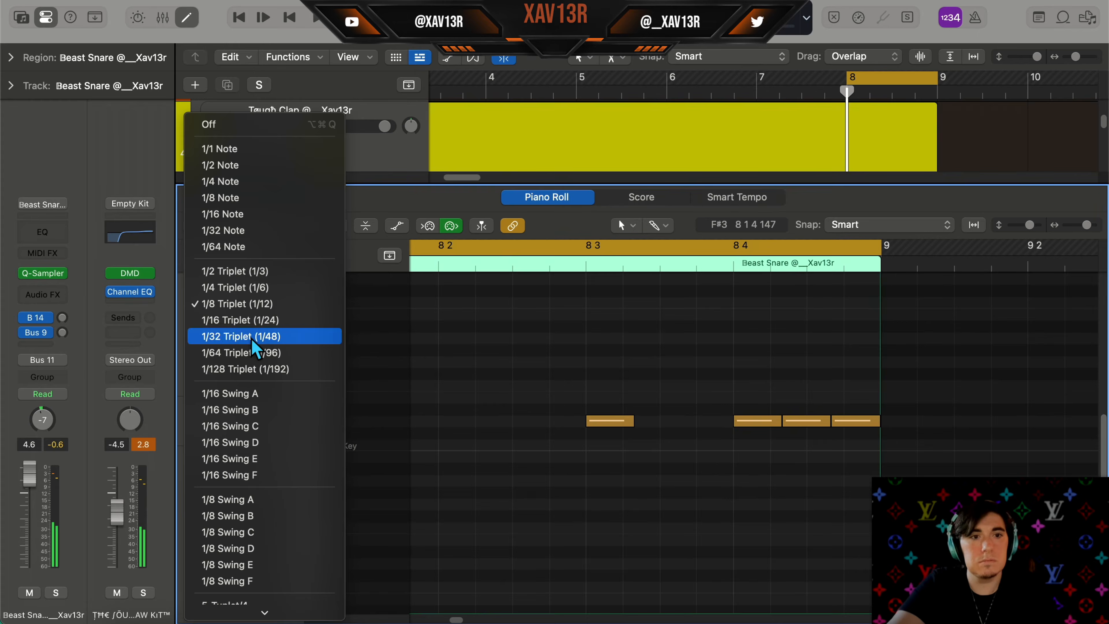
pyautogui.click(251, 342)
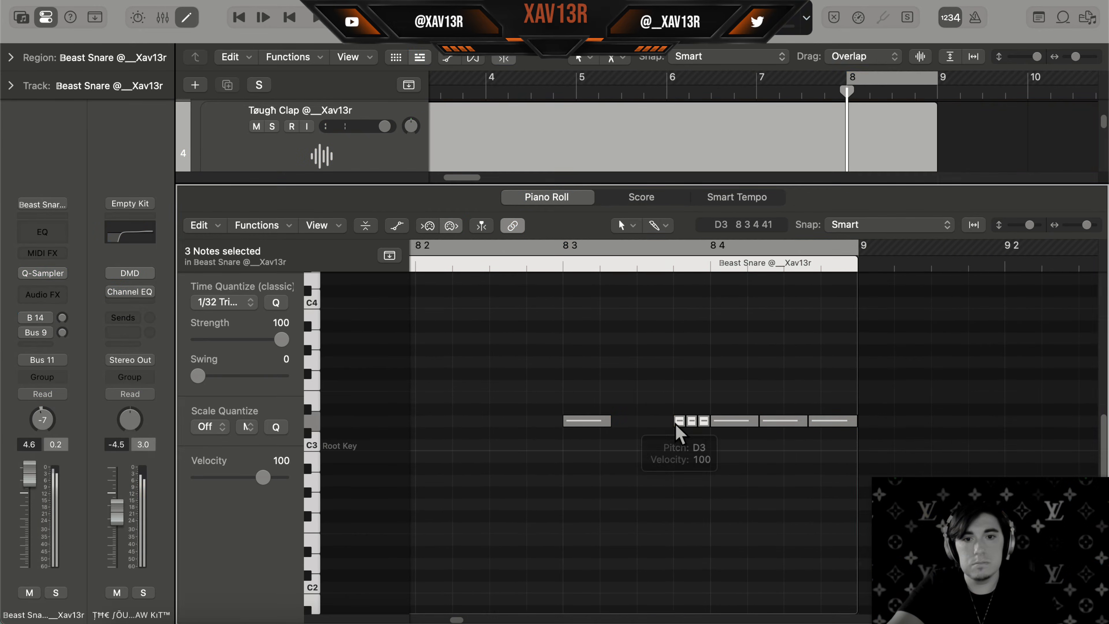
pyautogui.moveTo(683, 426); pyautogui.dragTo(641, 426)
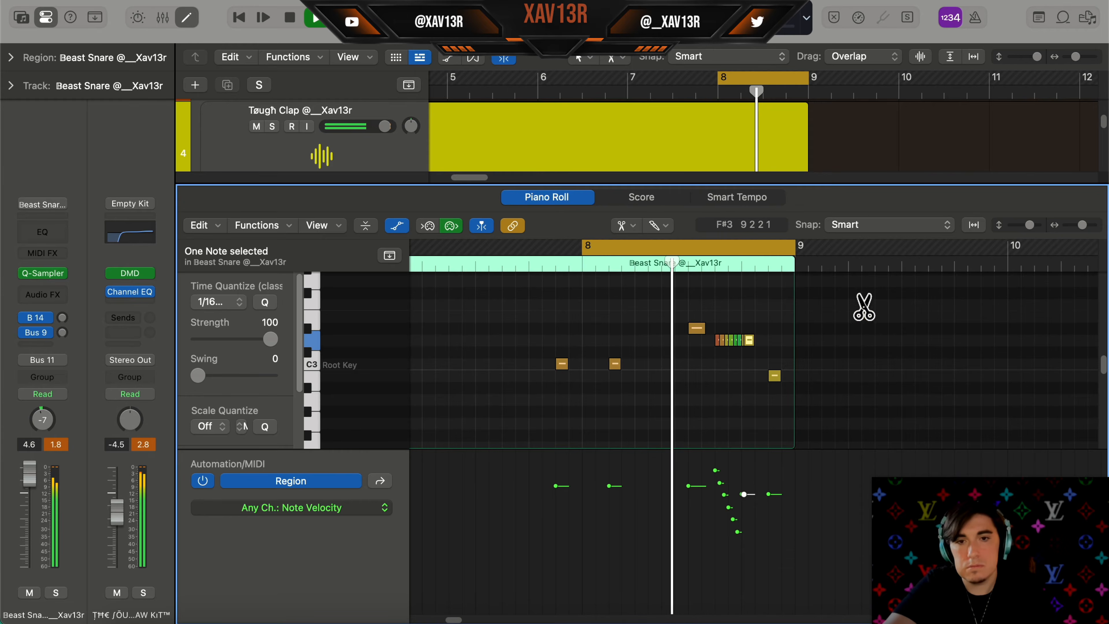
# Ramp the velocities of the snare roll notes and close the editor
pyautogui.scroll(5, 863, 332)
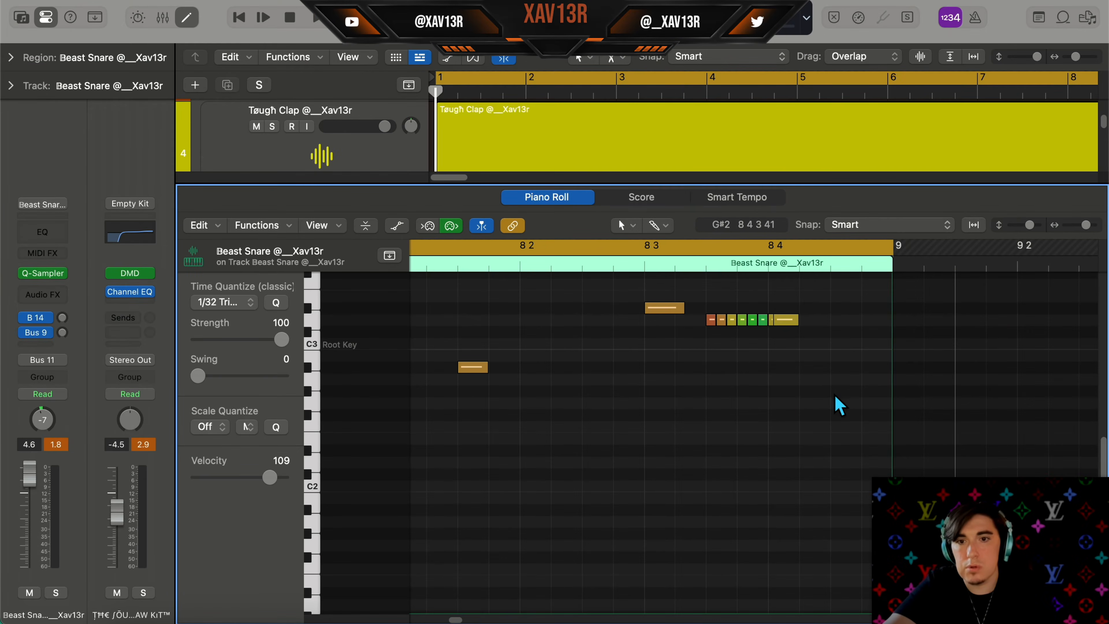
pyautogui.moveTo(836, 391); pyautogui.dragTo(889, 392)
pyautogui.press('a')
pyautogui.moveTo(828, 458); pyautogui.dragTo(895, 615)
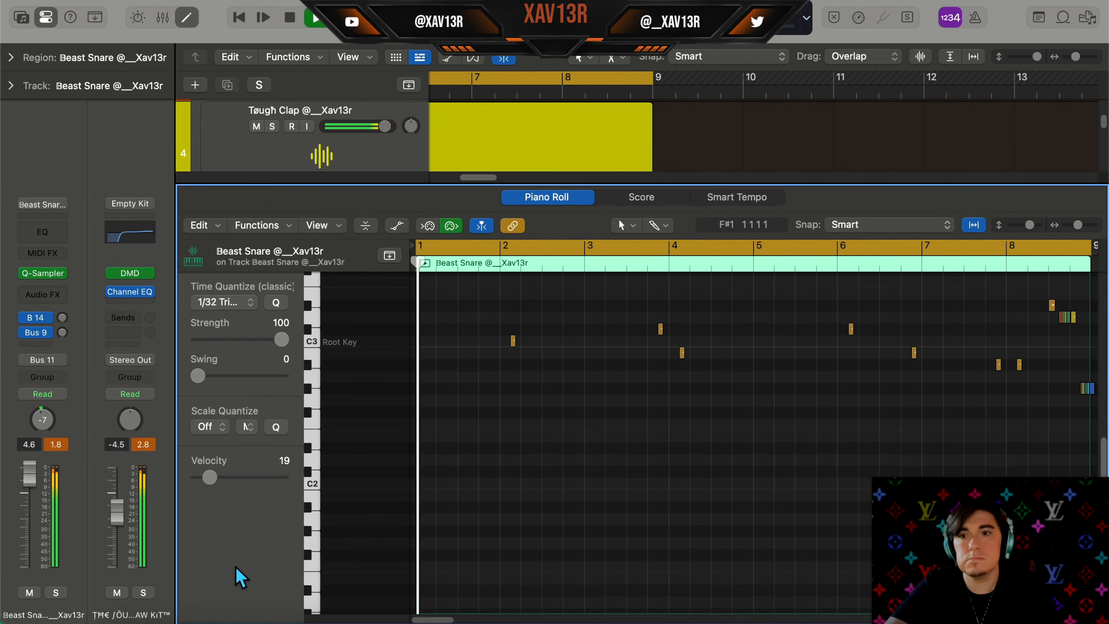
pyautogui.press('e')
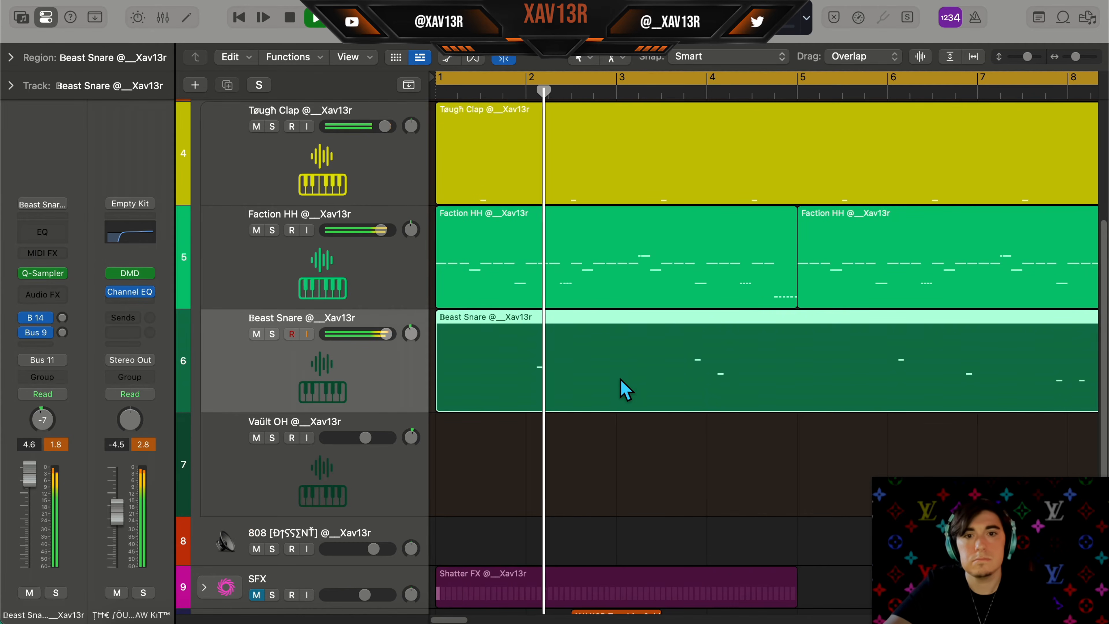
# On the Vault OH track, activate steps 5 and 13 and change the pattern length to 32 Steps
pyautogui.hscroll(5, 660, 372)
pyautogui.hscroll(-5, 660, 372)
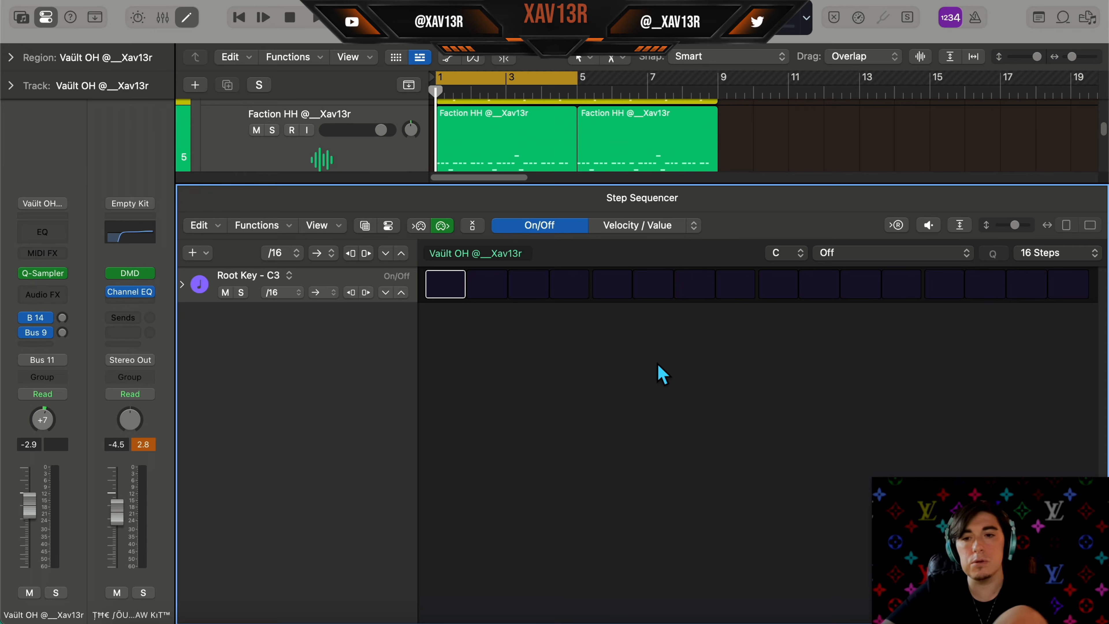
pyautogui.click(610, 285)
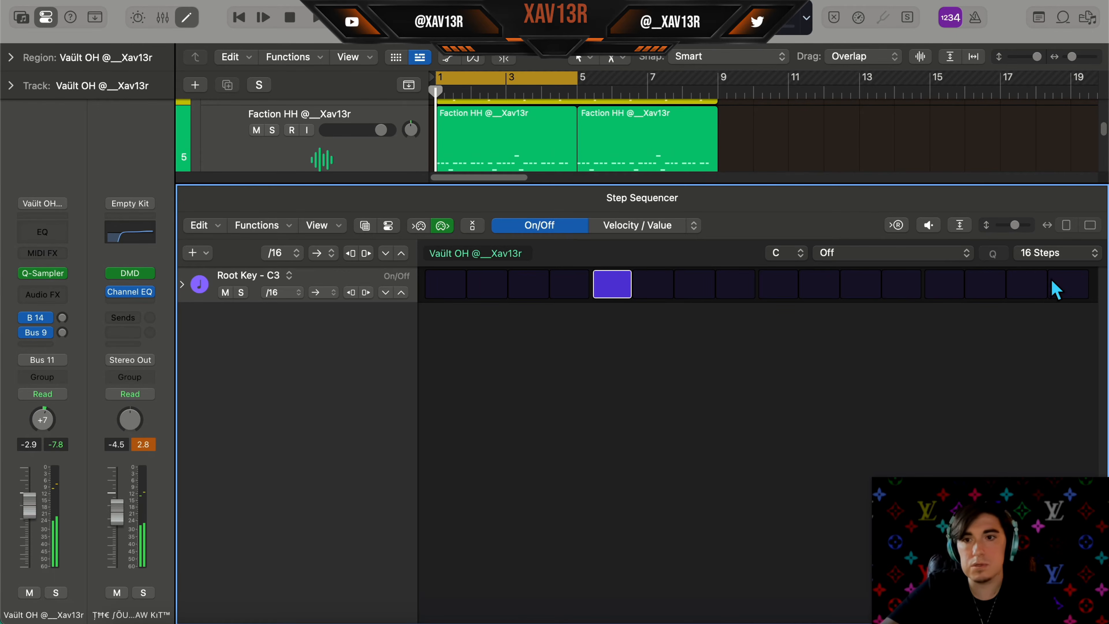
pyautogui.click(957, 290)
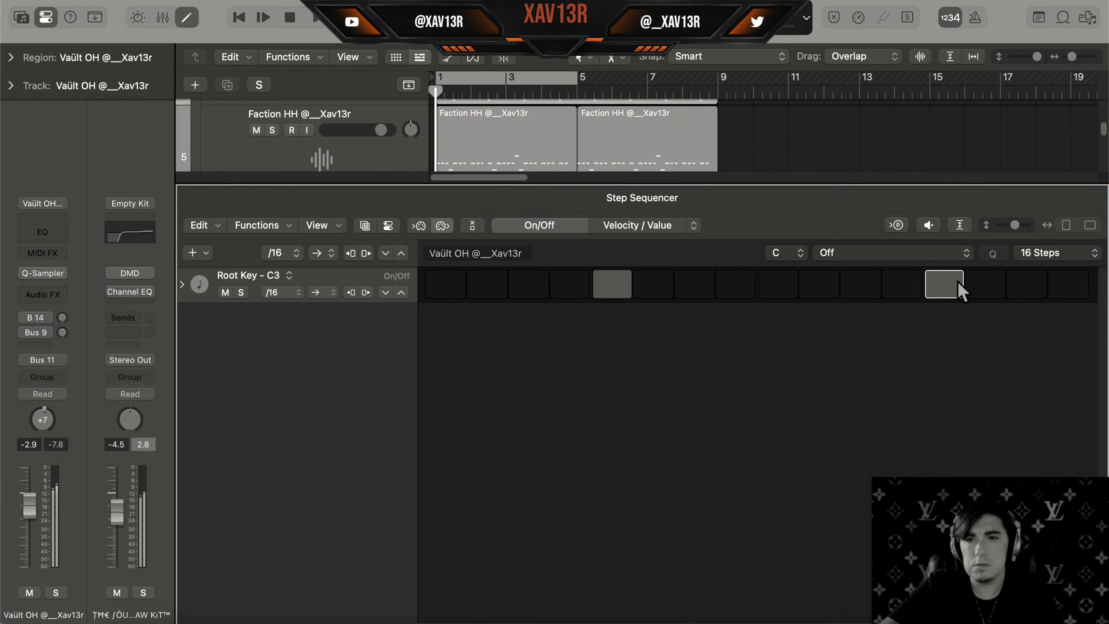
pyautogui.click(1039, 263)
pyautogui.click(1042, 288)
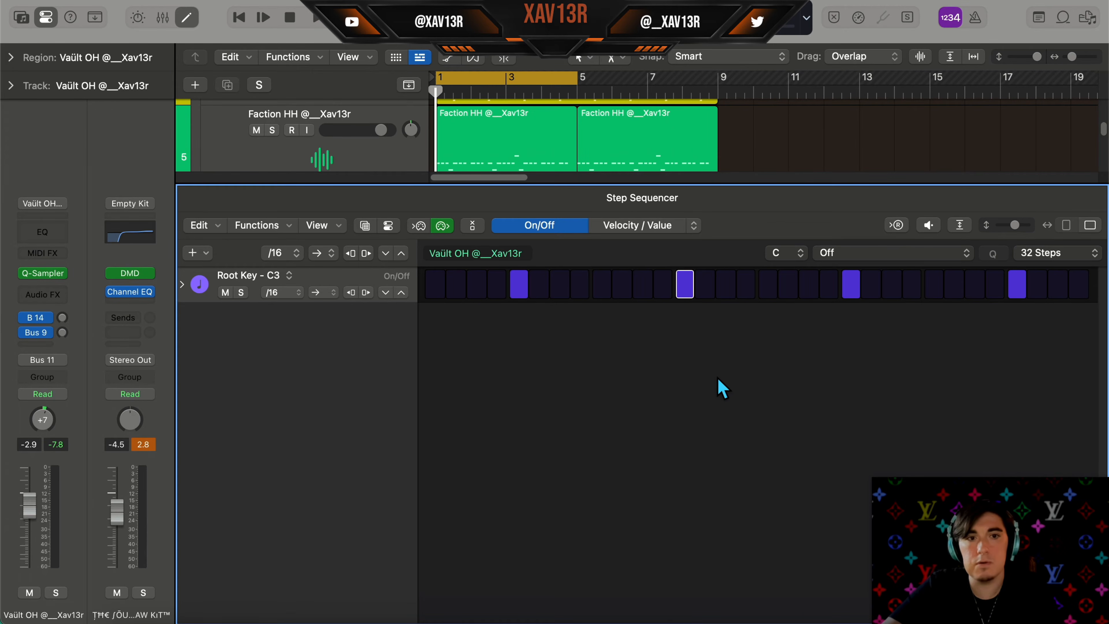
# Play the arrangement to audition the open hi-hat pattern
pyautogui.press('space')
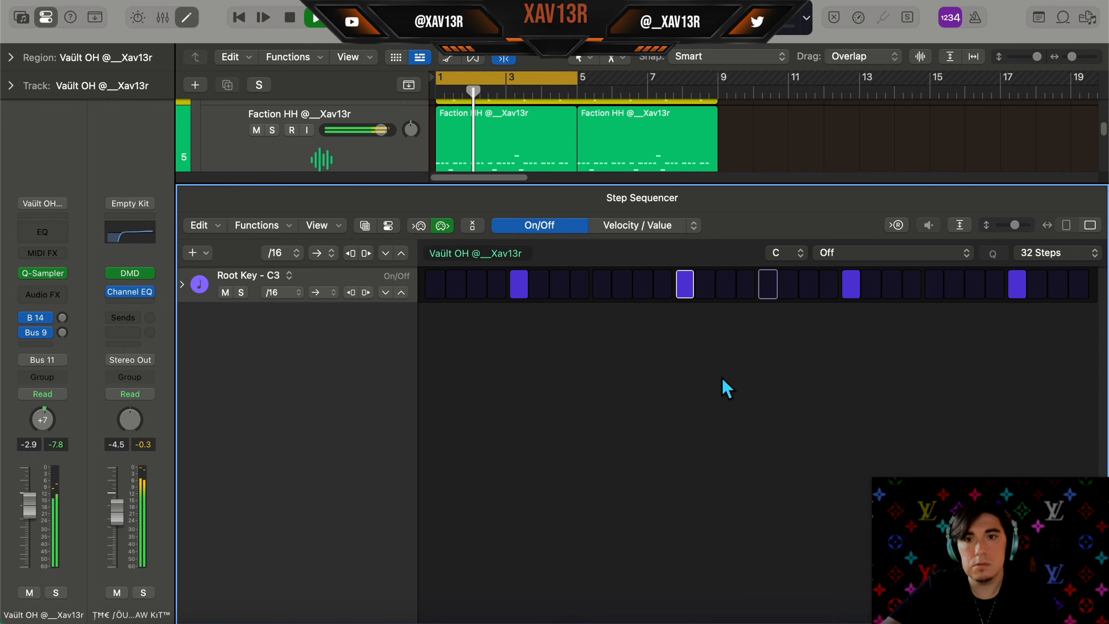
pyautogui.press('space')
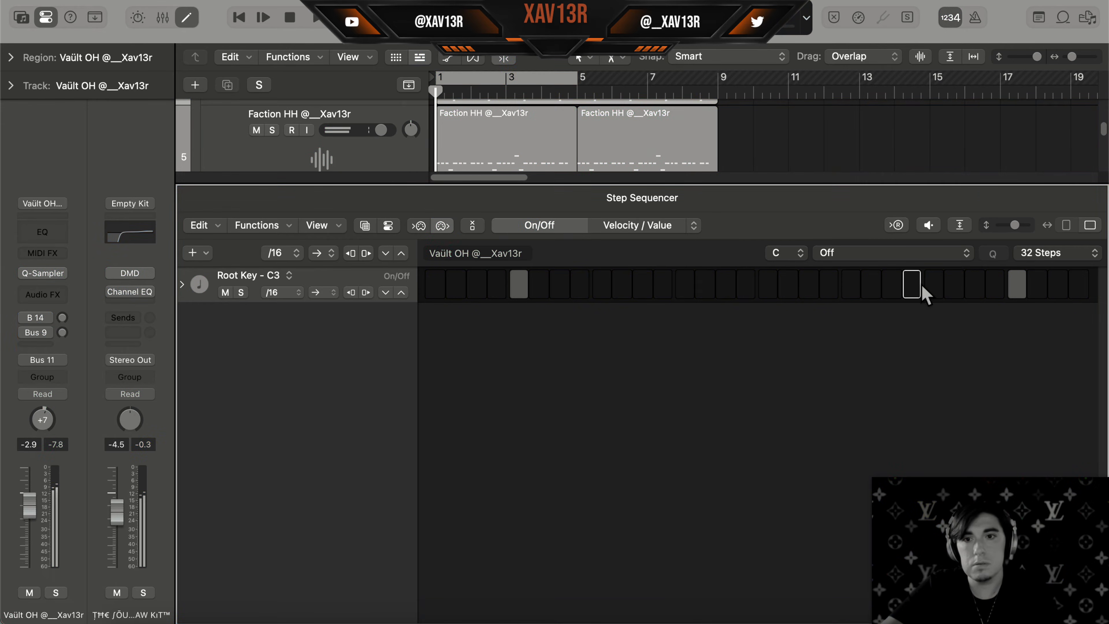
pyautogui.press('space')
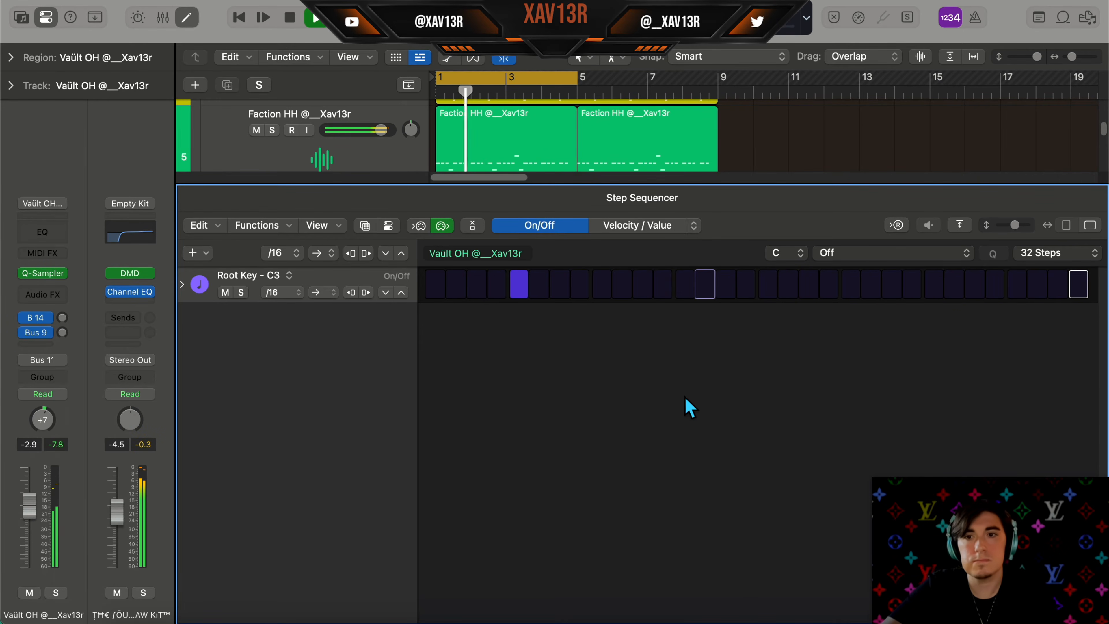
pyautogui.press('space')
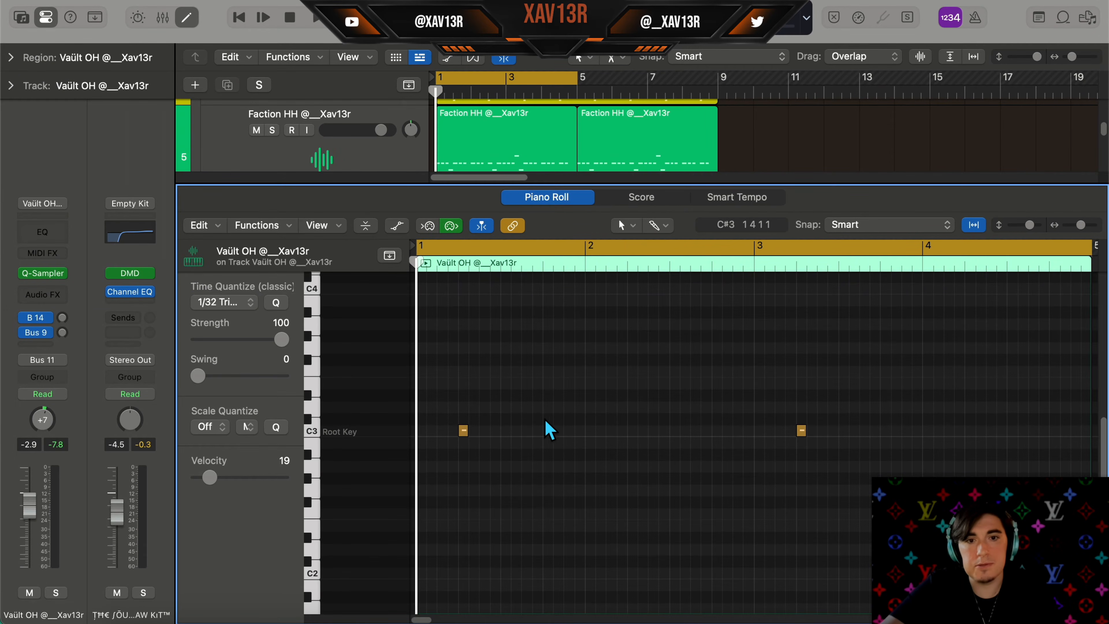
# Select all notes in the Vault OH region and set the time quantize to 1/8 Note
pyautogui.press('super+a')
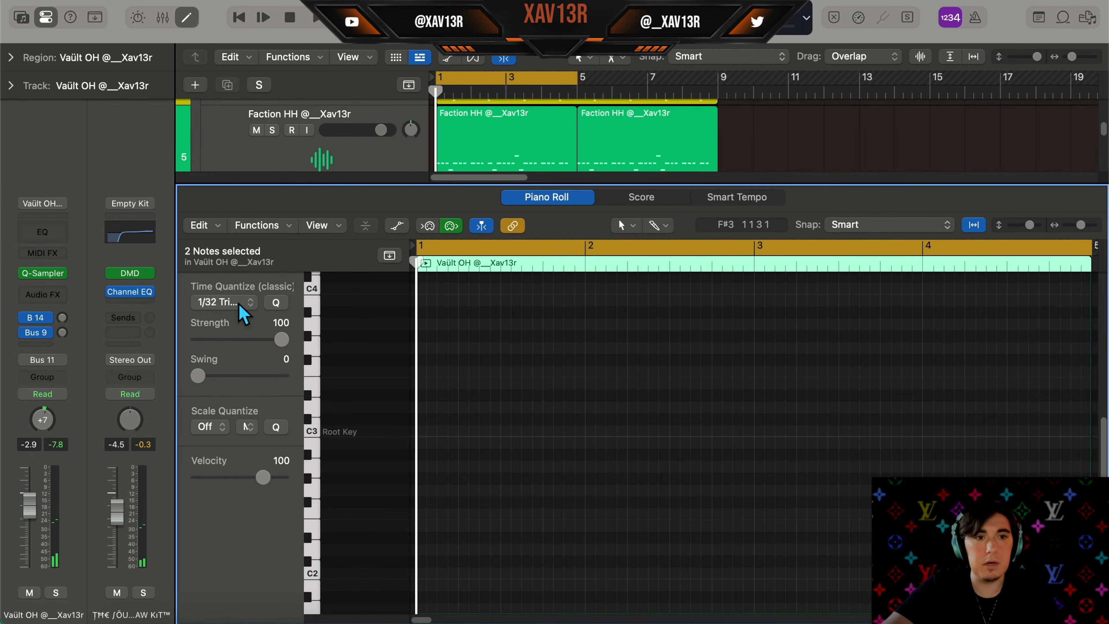
pyautogui.click(242, 314)
pyautogui.click(247, 167)
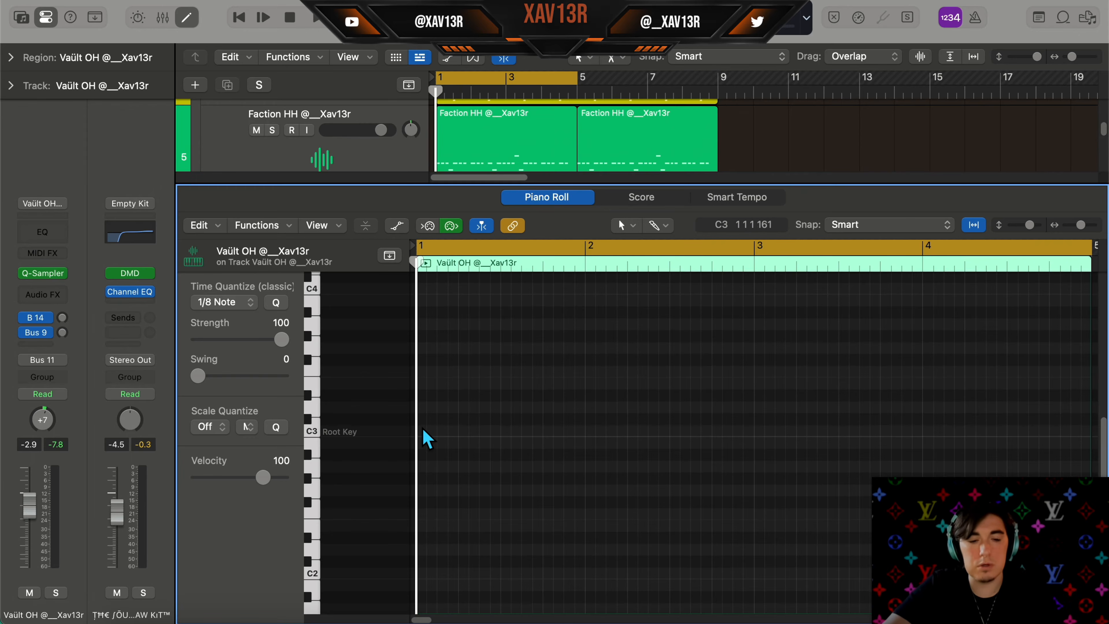
pyautogui.press('e')
# Open the 808 track's Quick Sampler and set its Polyphony to Mono
pyautogui.scroll(2, 601, 384)
pyautogui.click(43, 257)
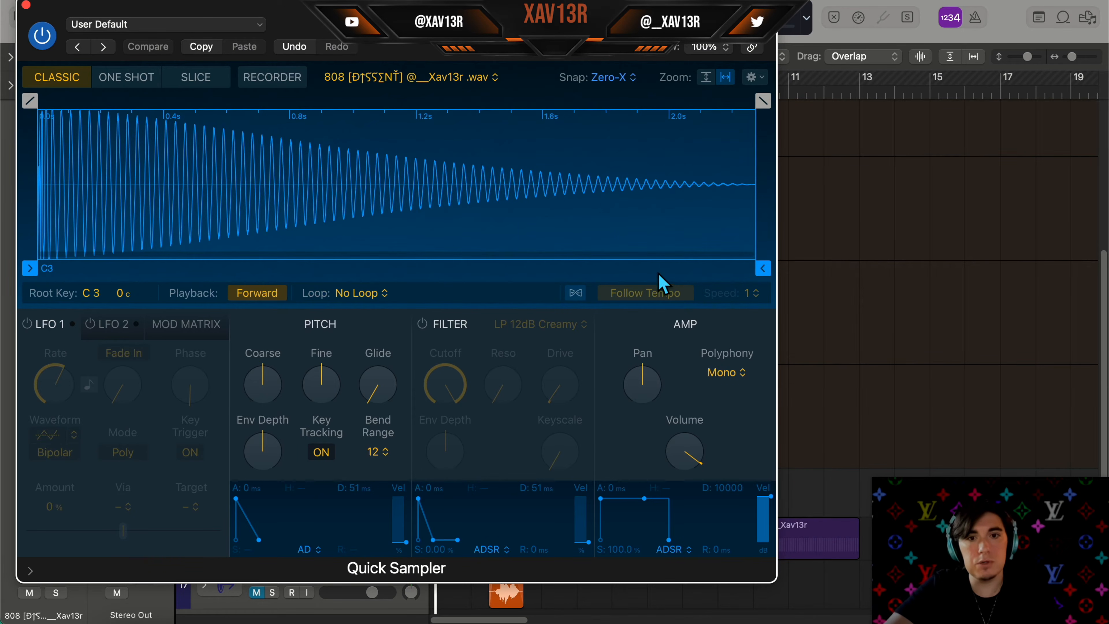
pyautogui.click(726, 372)
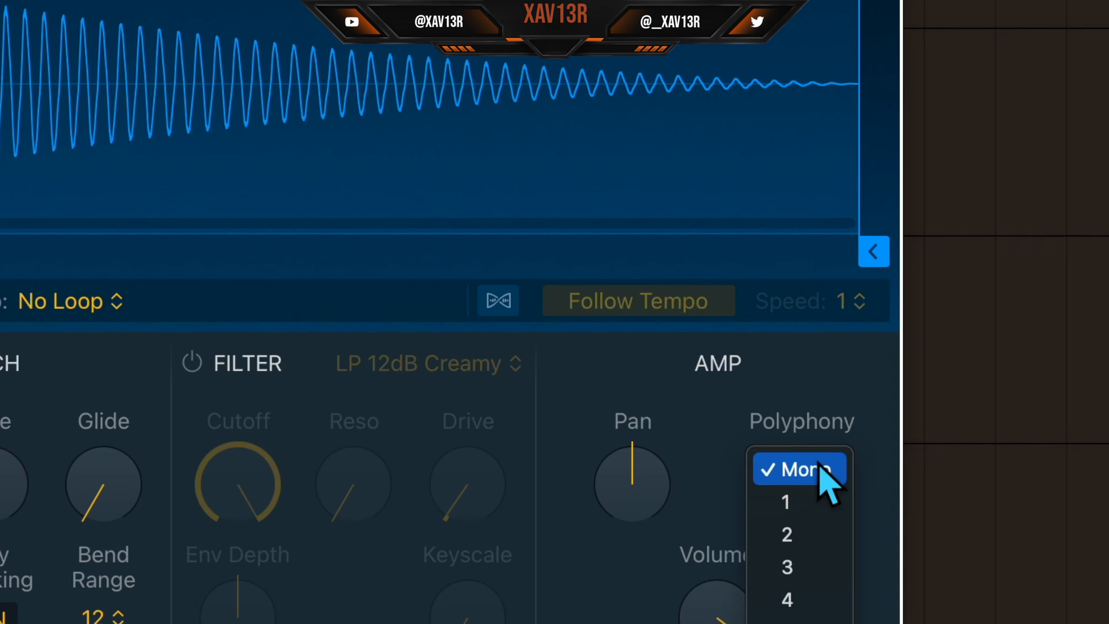
pyautogui.click(819, 465)
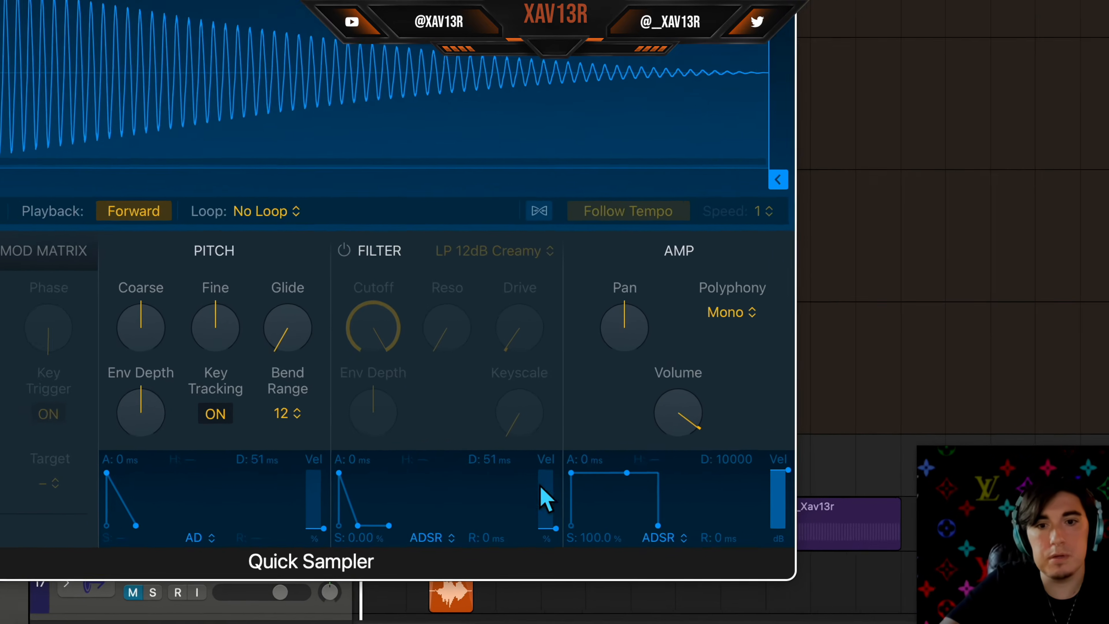
pyautogui.click(673, 548)
pyautogui.click(556, 204)
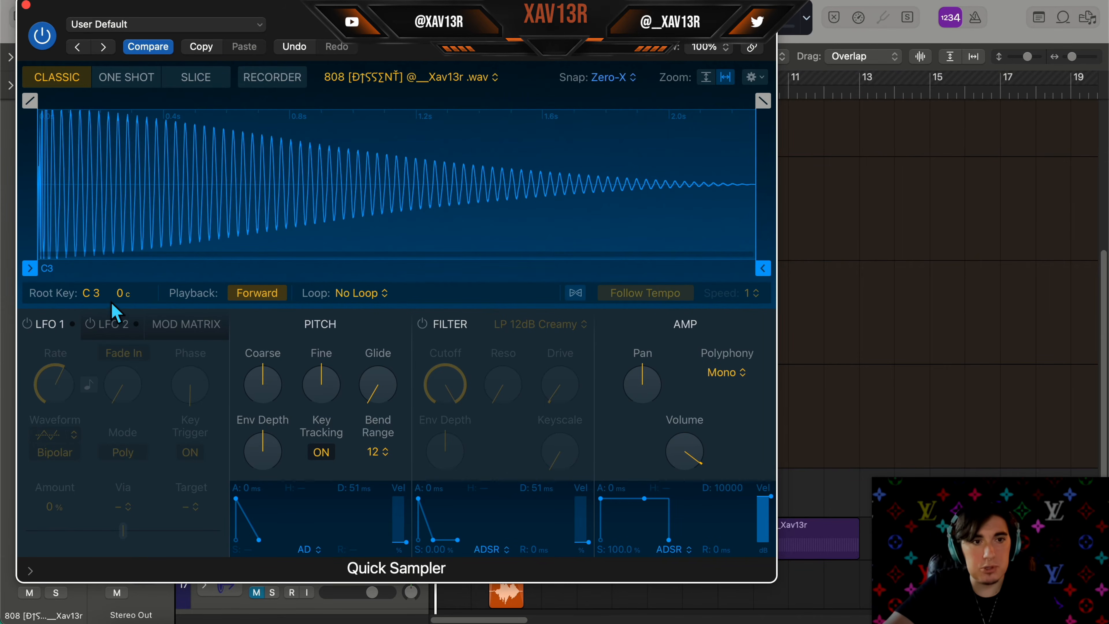
pyautogui.moveTo(566, 54); pyautogui.dragTo(588, 59)
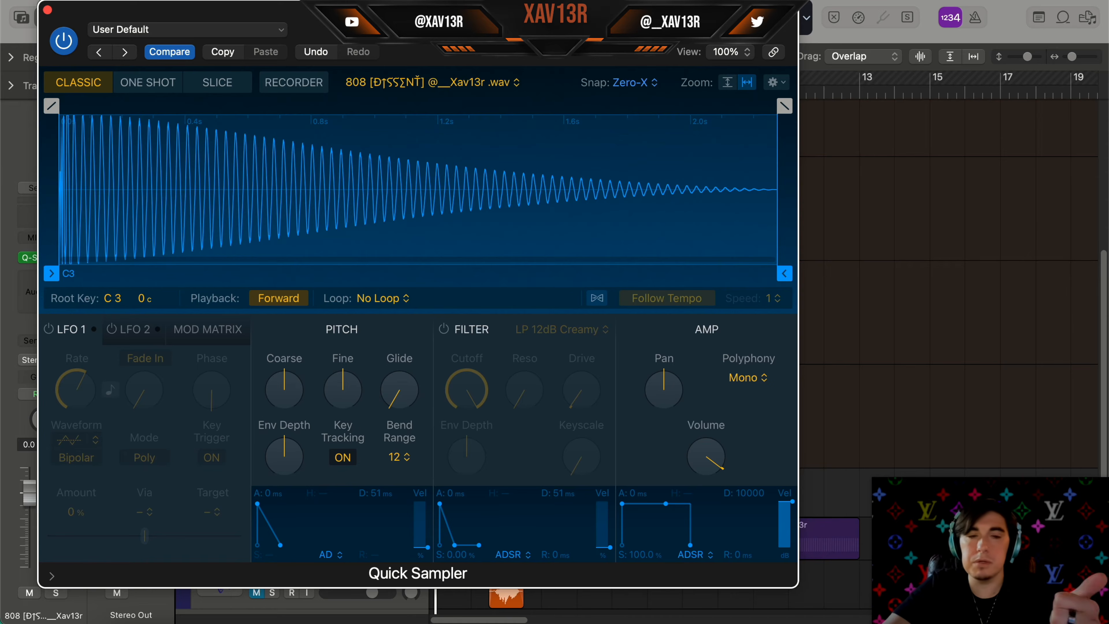
pyautogui.moveTo(588, 48); pyautogui.dragTo(582, 47)
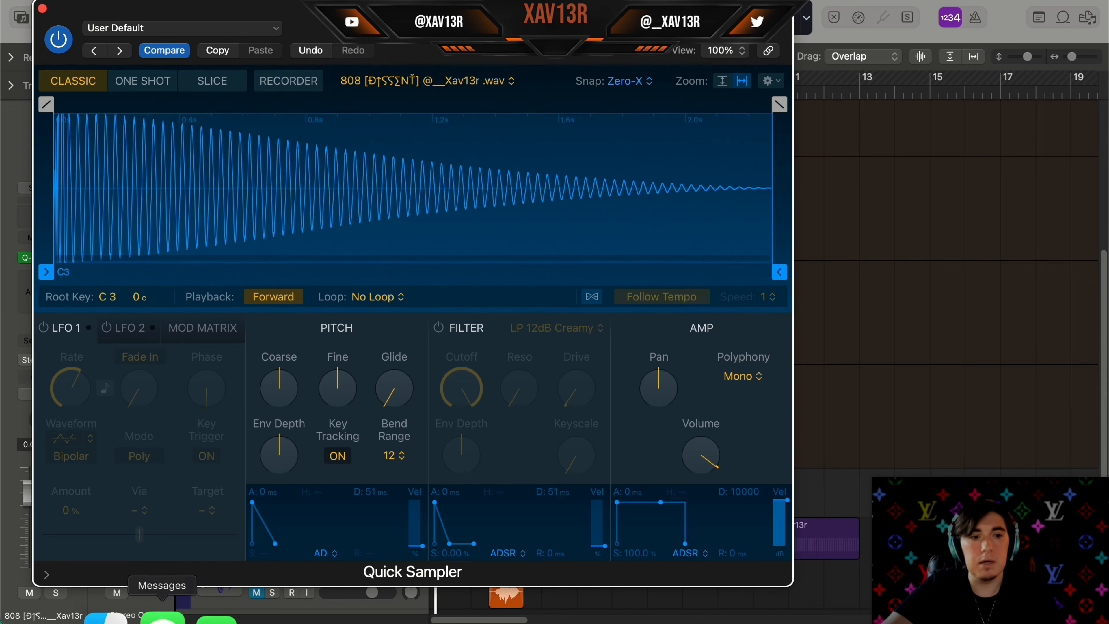
pyautogui.moveTo(583, 47); pyautogui.dragTo(583, 47)
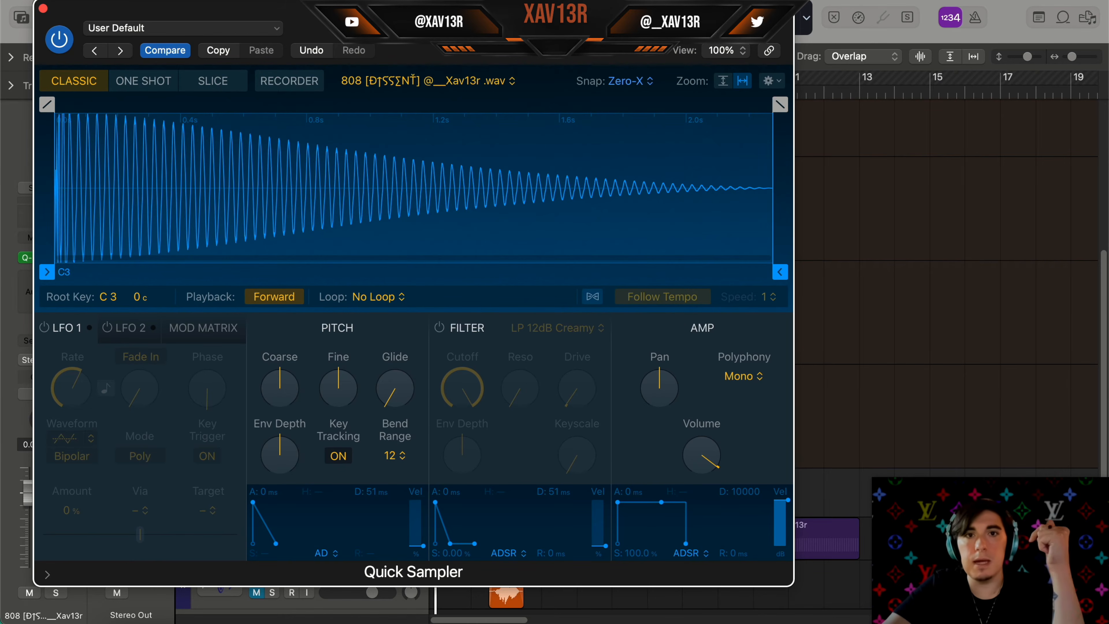
pyautogui.moveTo(584, 47)
pyautogui.mouseDown()
pyautogui.moveTo(542, 47)
pyautogui.moveTo(571, 41)
pyautogui.mouseUp()
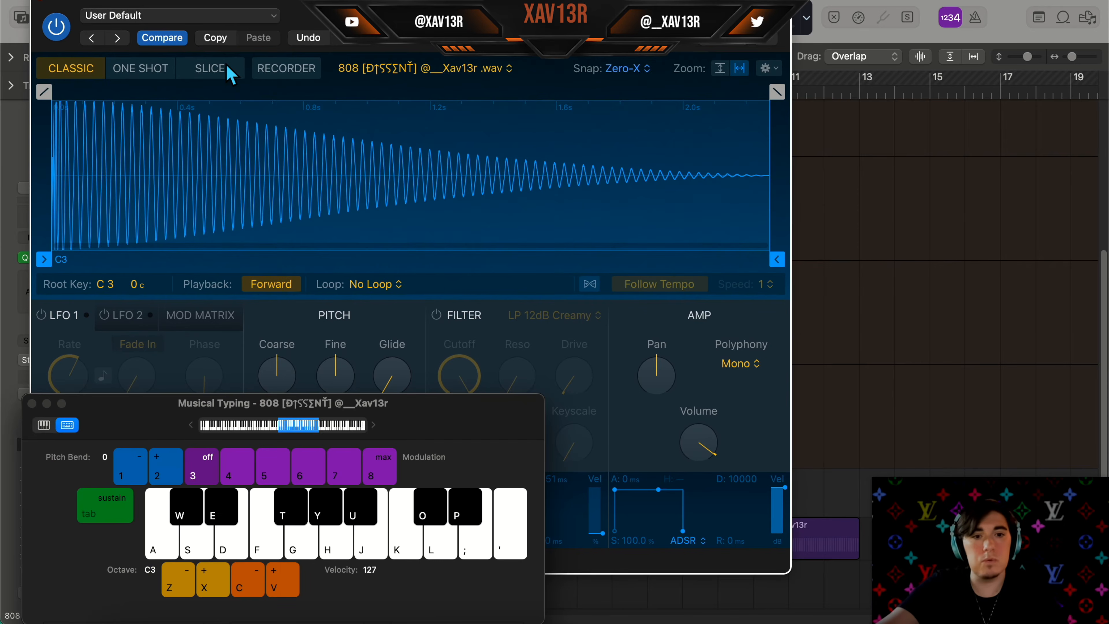
pyautogui.press('v')
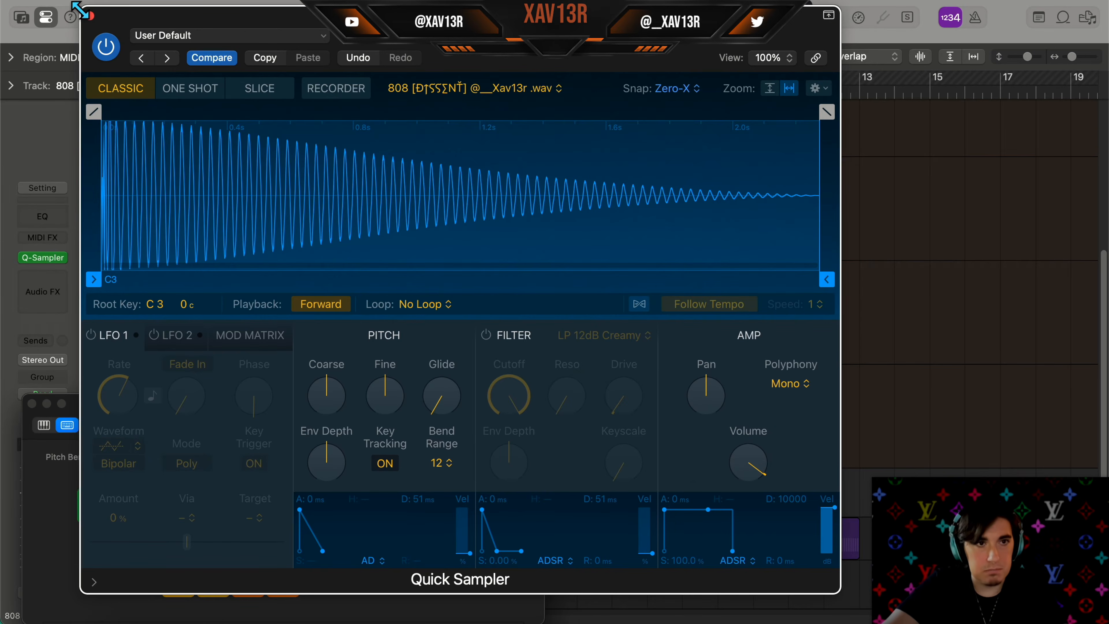
# Close the Quick Sampler and open the 808 region in the Piano Roll
pyautogui.click(90, 16)
pyautogui.click(31, 403)
pyautogui.moveTo(475, 507); pyautogui.dragTo(557, 515)
pyautogui.doubleClick(555, 511)
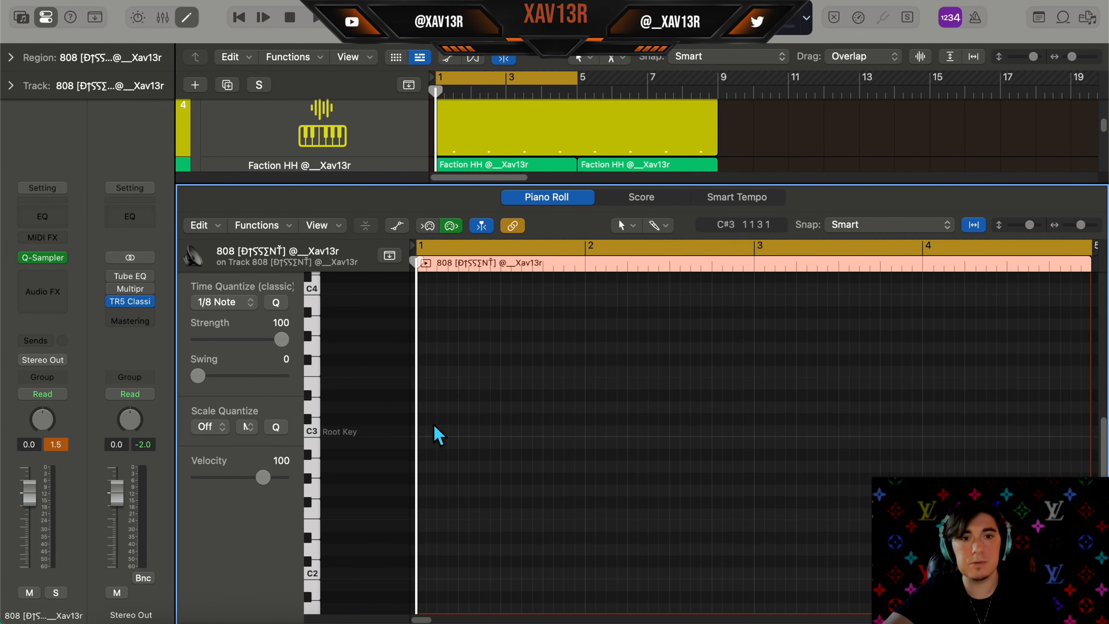
# Draw a row of 808 notes on C3 across the region
pyautogui.click(428, 431)
pyautogui.click(490, 431)
pyautogui.click(554, 432)
pyautogui.click(637, 431)
pyautogui.click(701, 431)
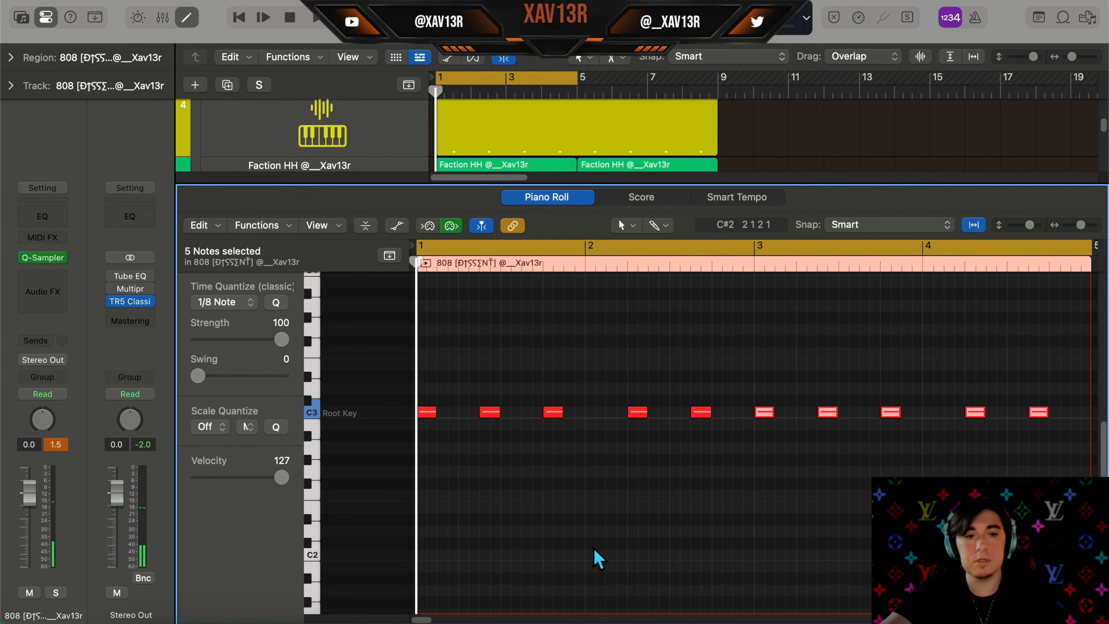
pyautogui.press('super+a')
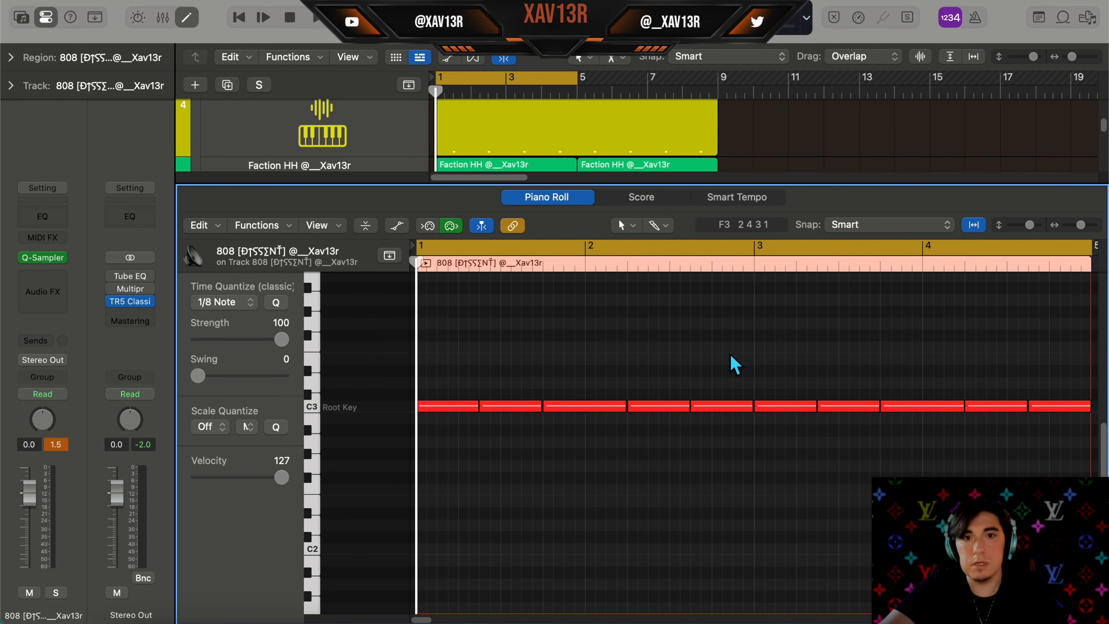
pyautogui.moveTo(731, 345); pyautogui.dragTo(446, 511)
# Split the second C3 note at the playhead and shorten its trailing piece
pyautogui.scroll(3, 581, 535)
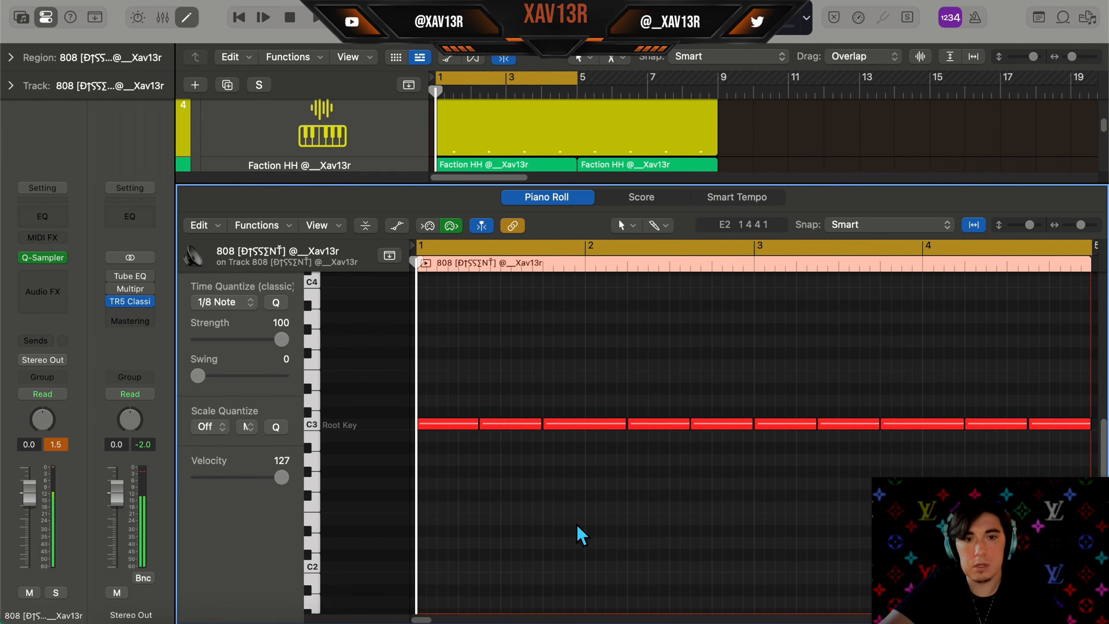
pyautogui.scroll(1, 572, 524)
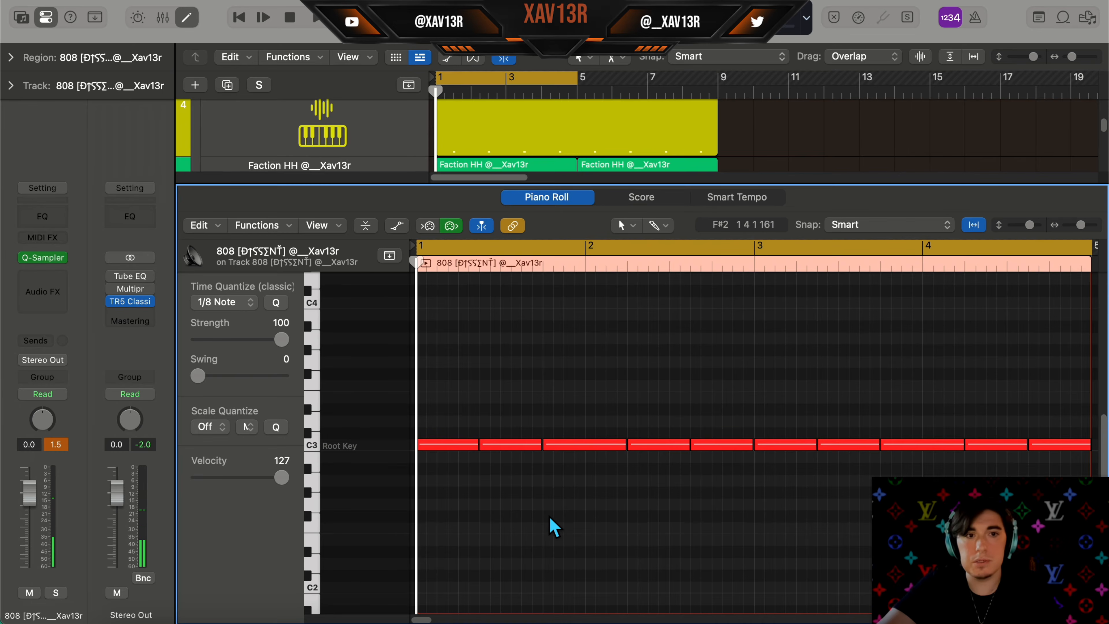
pyautogui.scroll(-1, 547, 517)
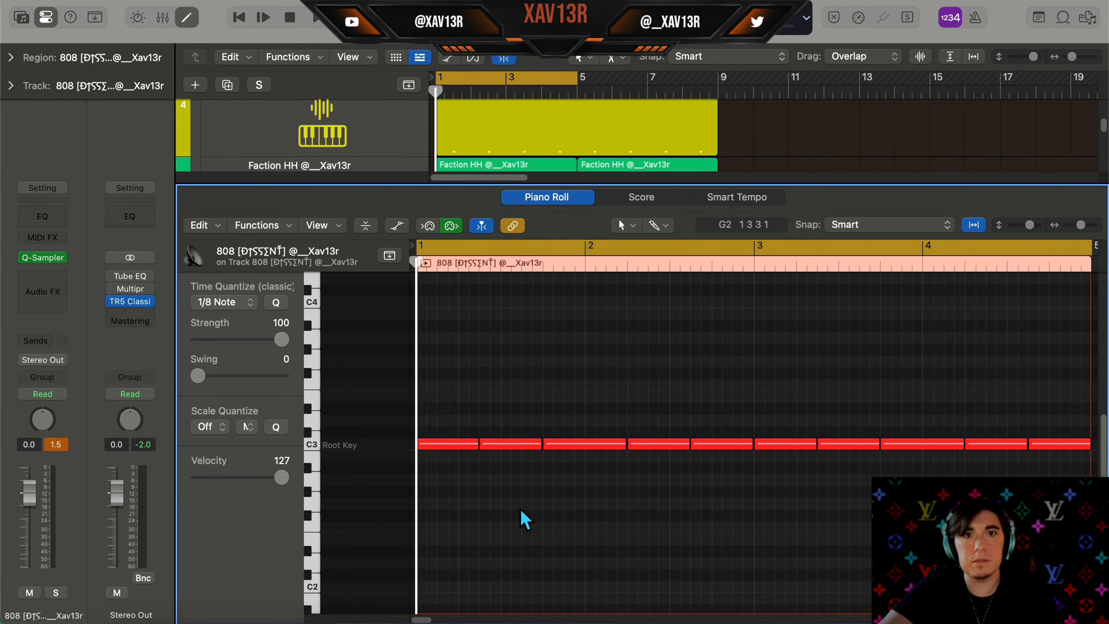
pyautogui.scroll(-1, 546, 507)
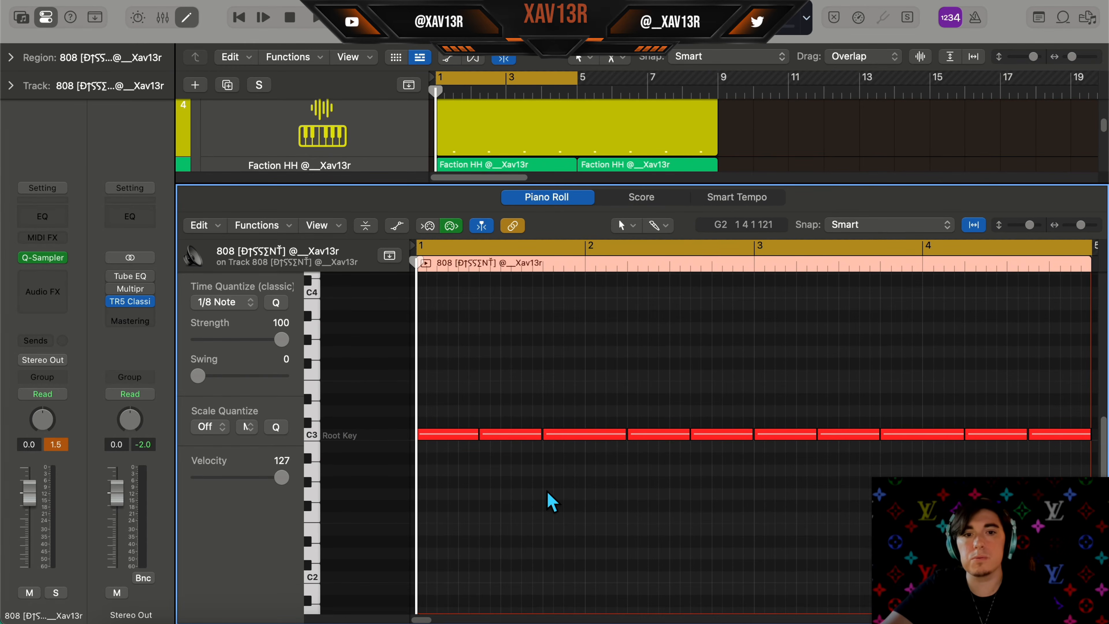
pyautogui.scroll(-2, 505, 516)
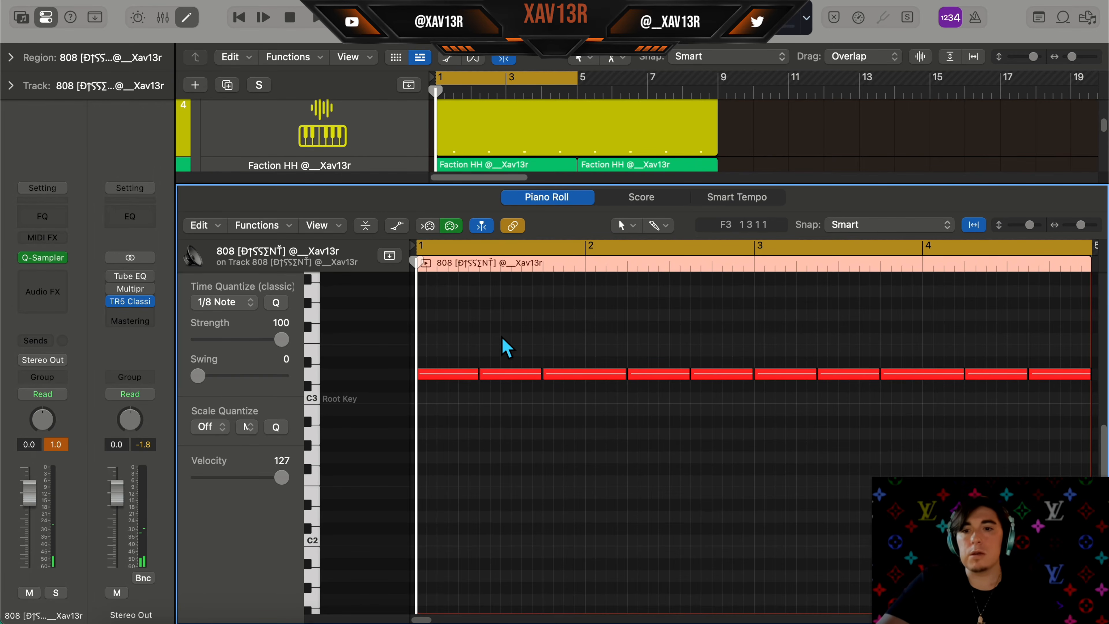
pyautogui.click(513, 374)
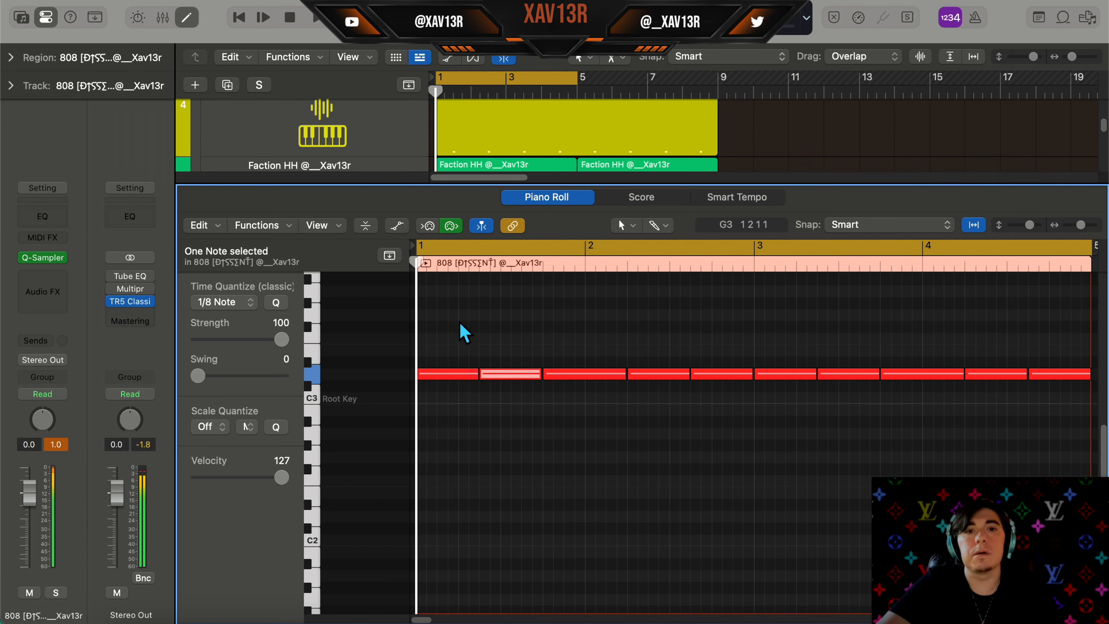
pyautogui.click(521, 264)
pyautogui.press('super+t')
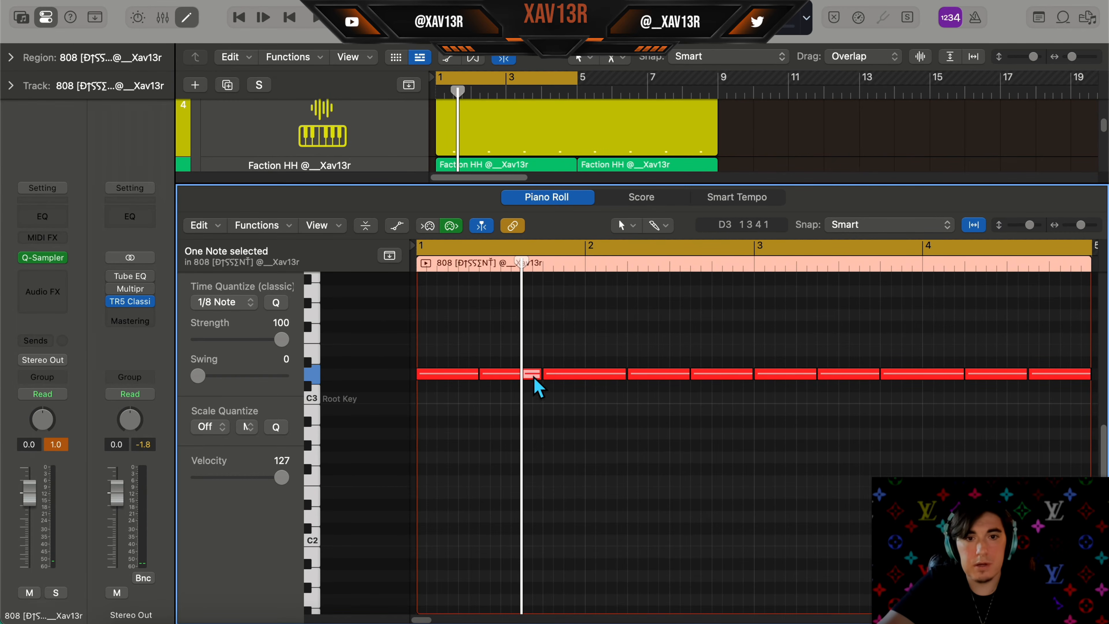
pyautogui.moveTo(540, 373); pyautogui.dragTo(526, 397)
pyautogui.click(529, 398)
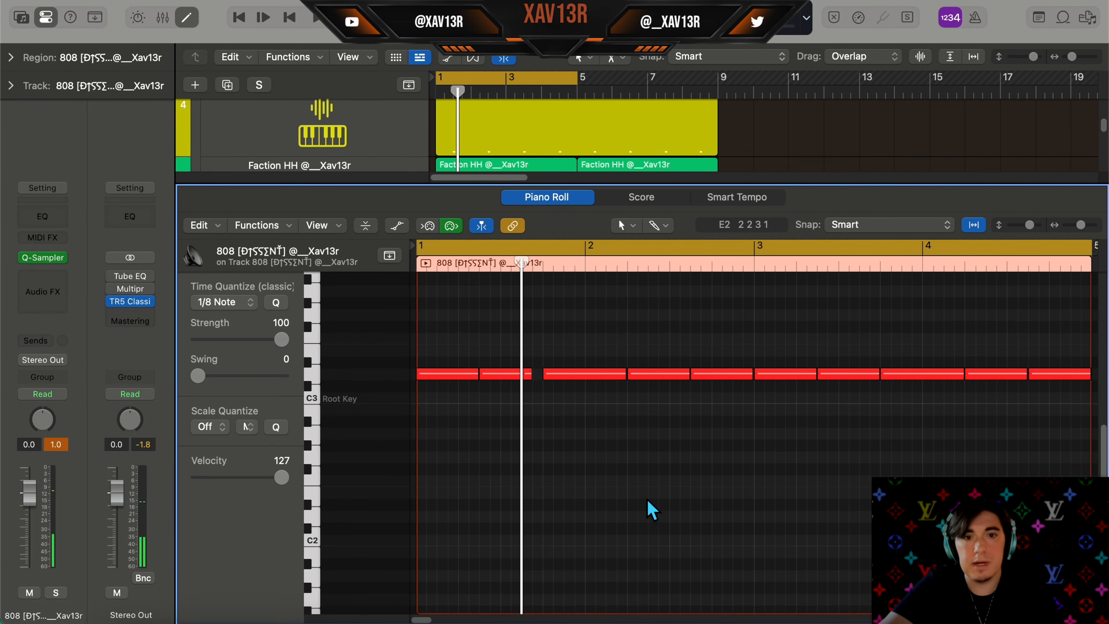
# Play the 808 pattern to audition the split note
pyautogui.press('space')
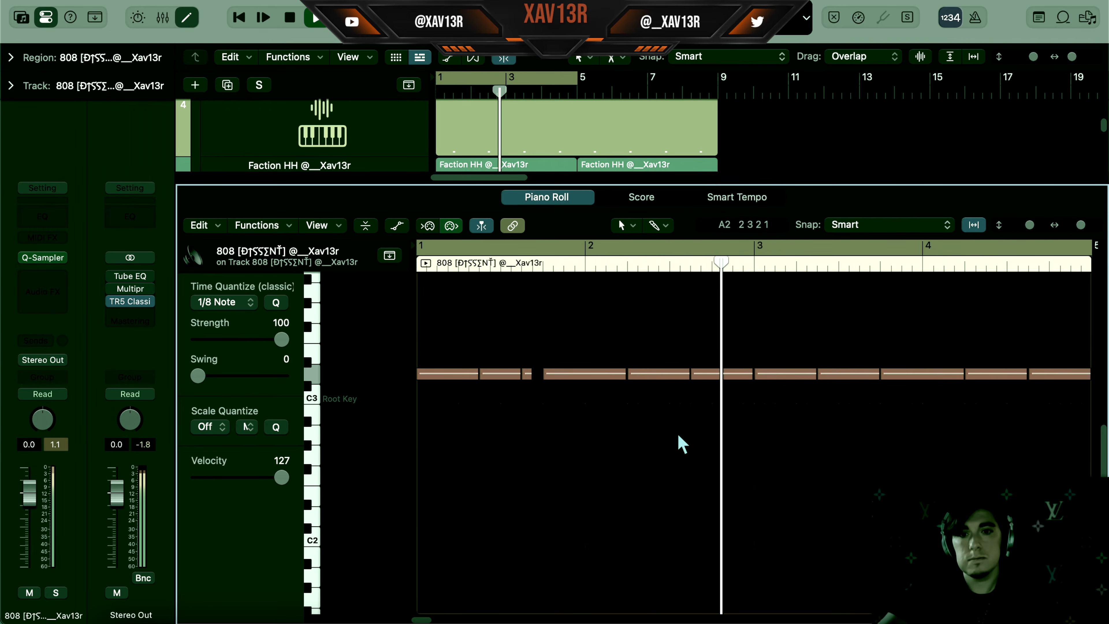
pyautogui.press('space')
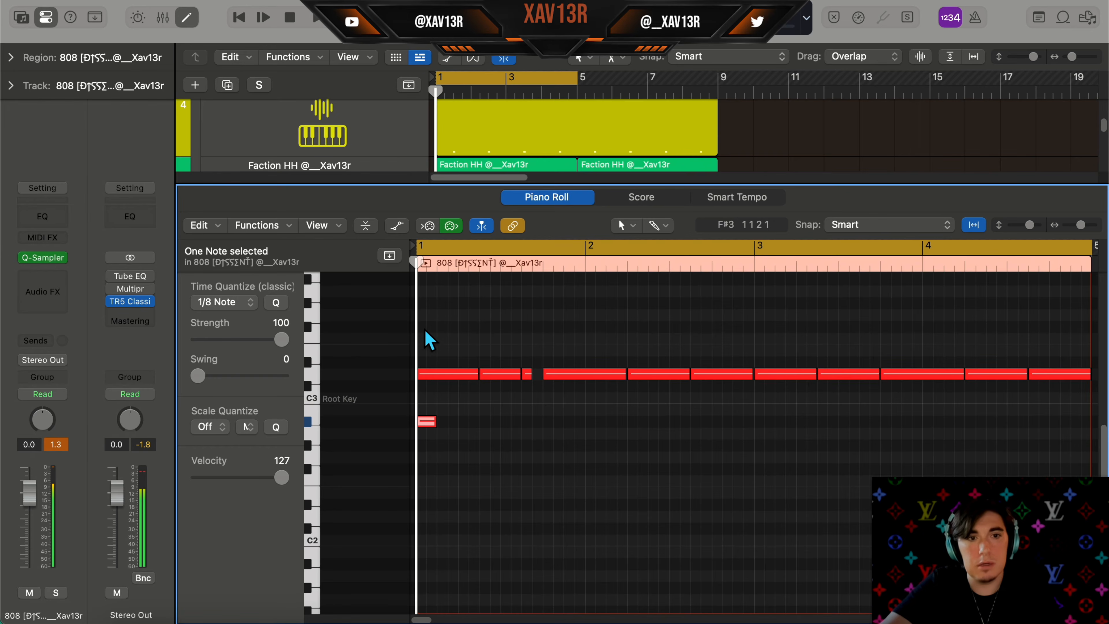
pyautogui.click(424, 349)
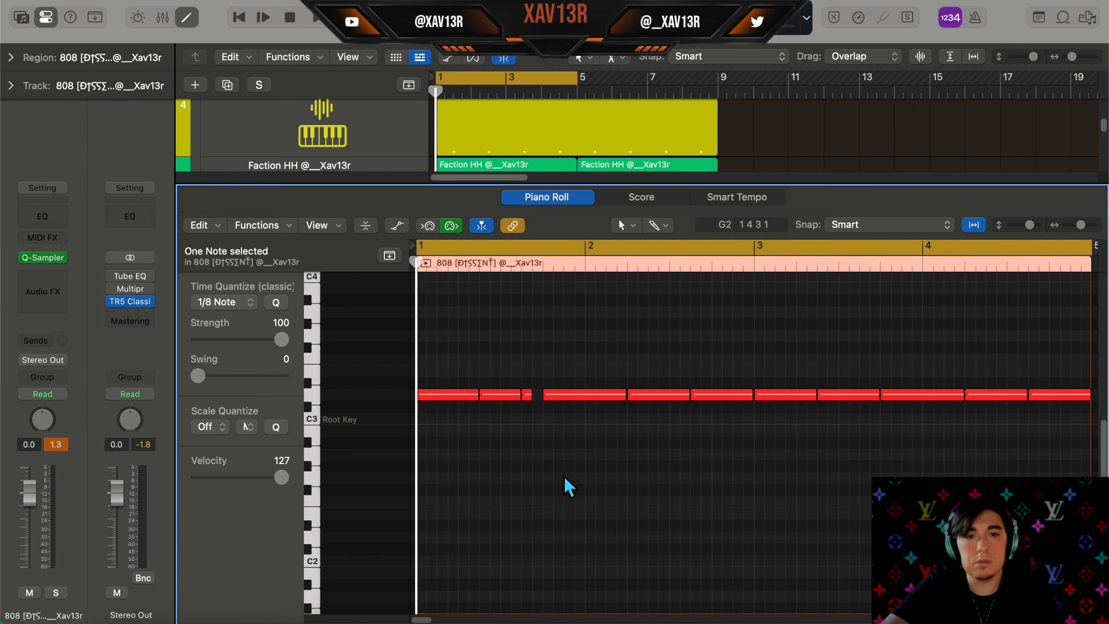
# Split the note just before bar 2 and shorten the following note to leave a gap
pyautogui.hscroll(2, 622, 373)
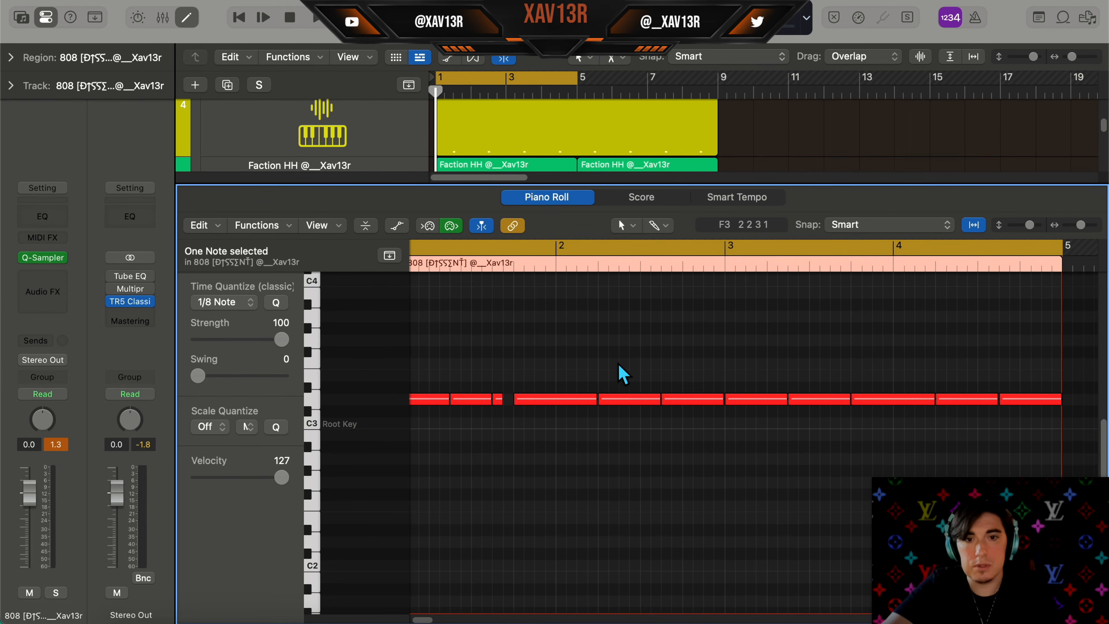
pyautogui.click(620, 265)
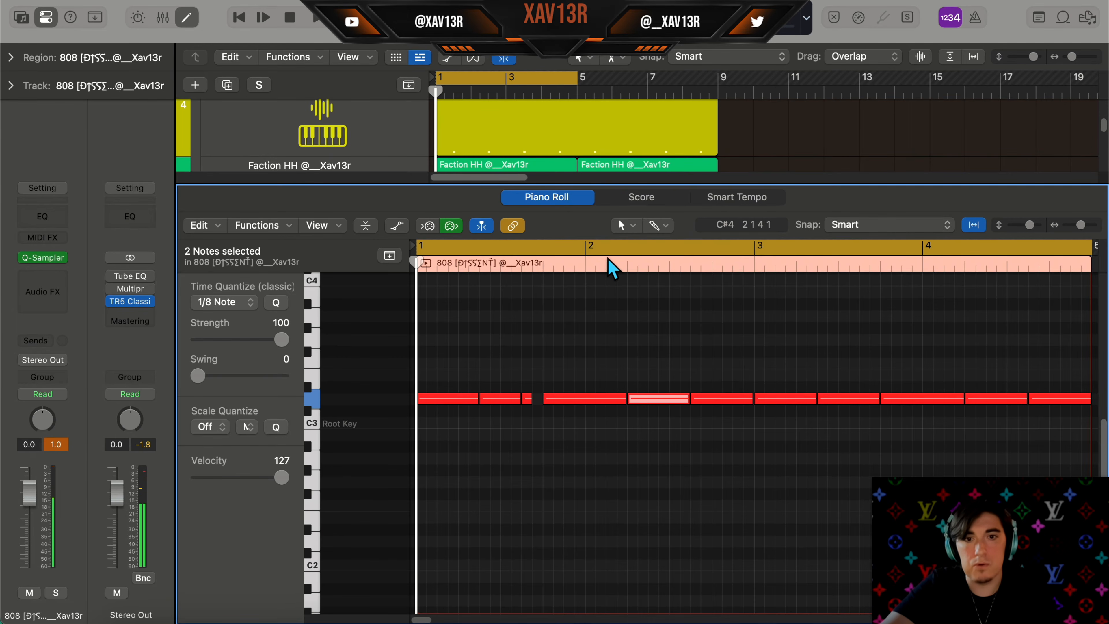
pyautogui.click(607, 263)
pyautogui.press('space')
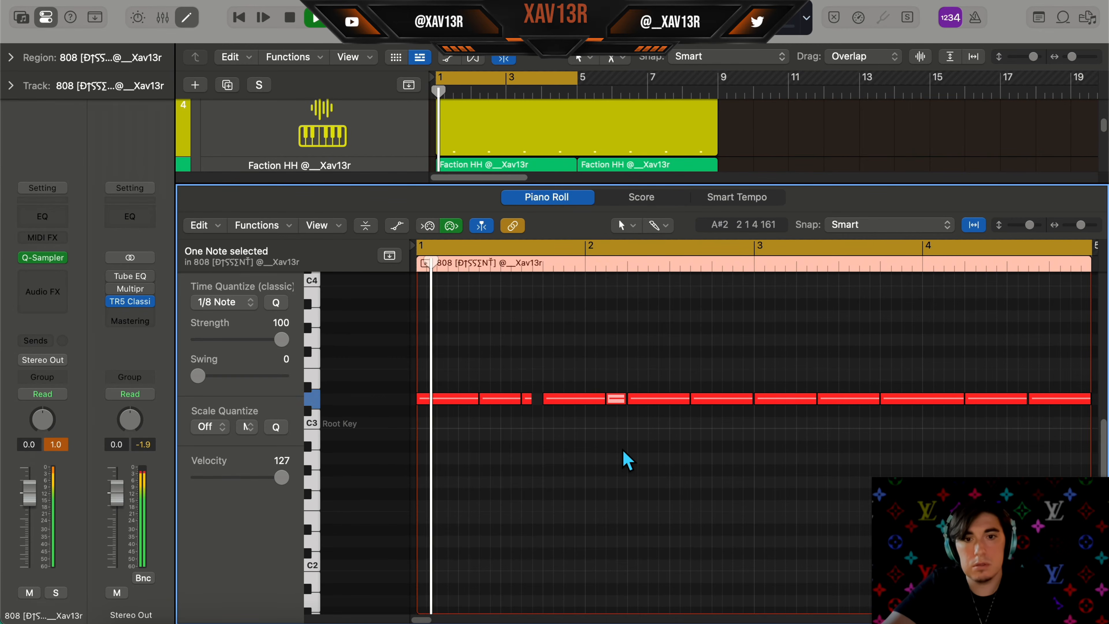
pyautogui.click(624, 456)
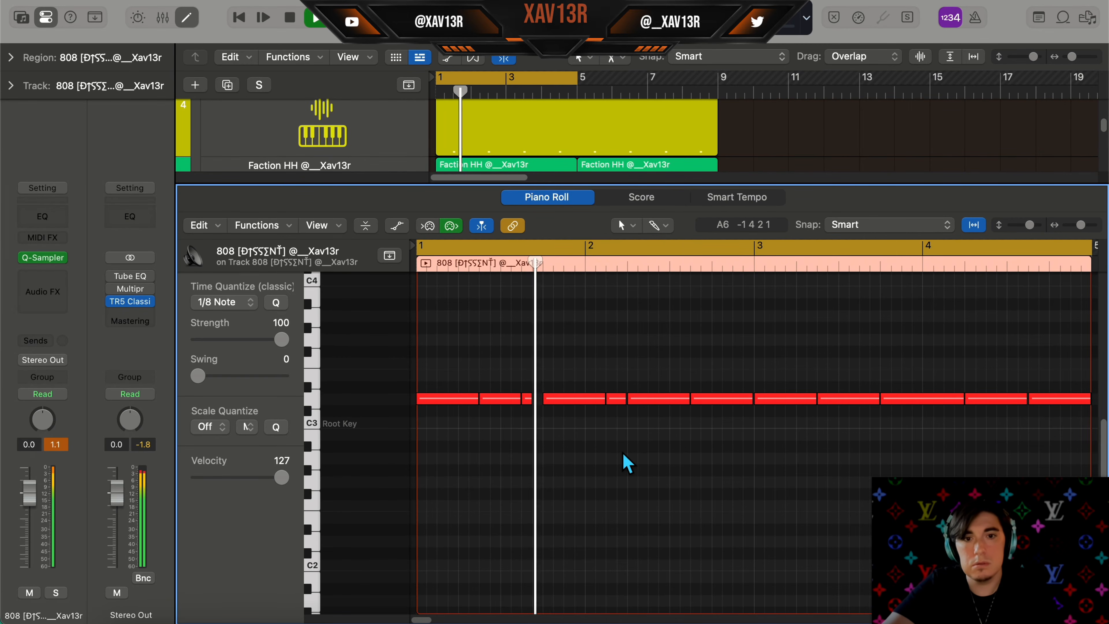
pyautogui.press('space')
pyautogui.moveTo(687, 396); pyautogui.dragTo(668, 398)
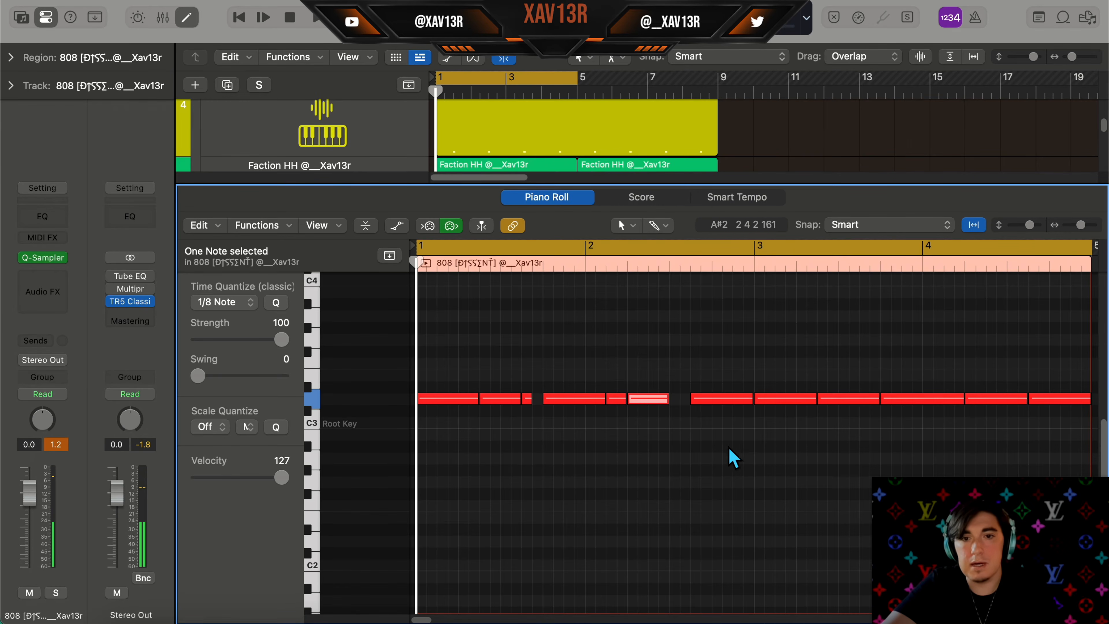
# Play the 808 pattern from bar 2 to audition it
pyautogui.click(586, 263)
pyautogui.press('space')
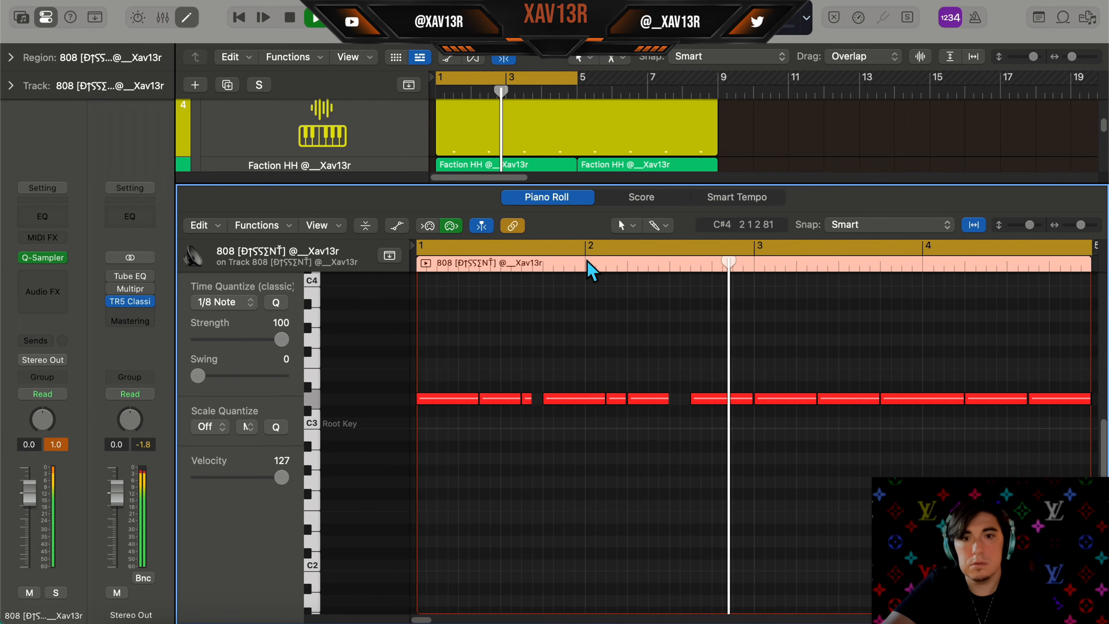
pyautogui.press('space')
# Transpose the second 808 note up one octave and play it back
pyautogui.moveTo(535, 374); pyautogui.dragTo(515, 452)
pyautogui.moveTo(498, 367); pyautogui.dragTo(503, 439)
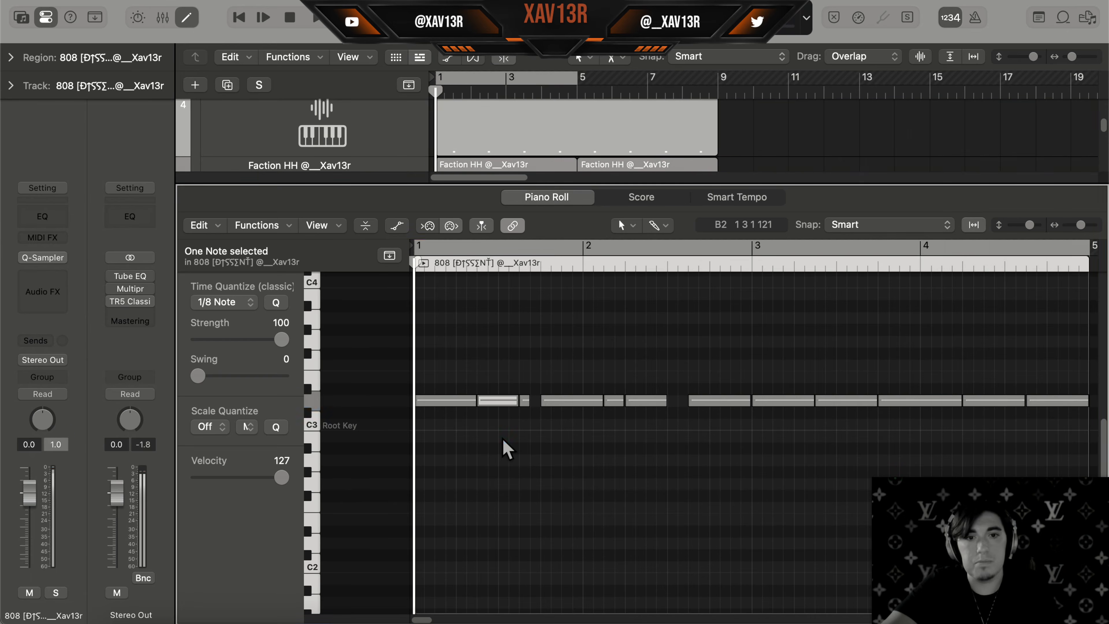
pyautogui.hotkey('alt', 'shift', 'Up')
pyautogui.scroll(3, 505, 441)
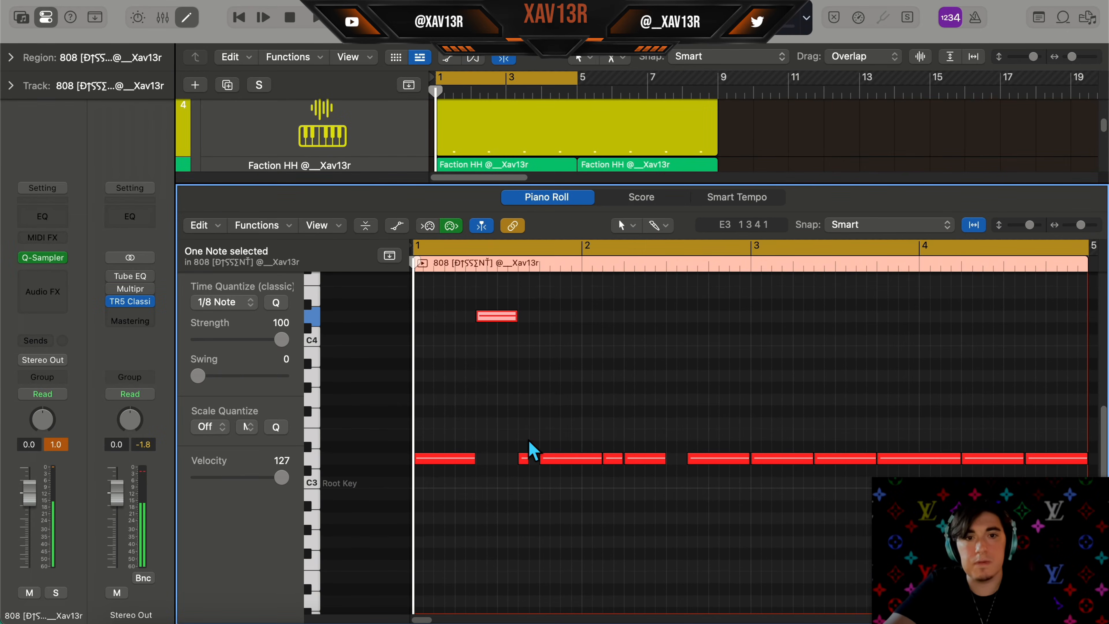
pyautogui.press('space')
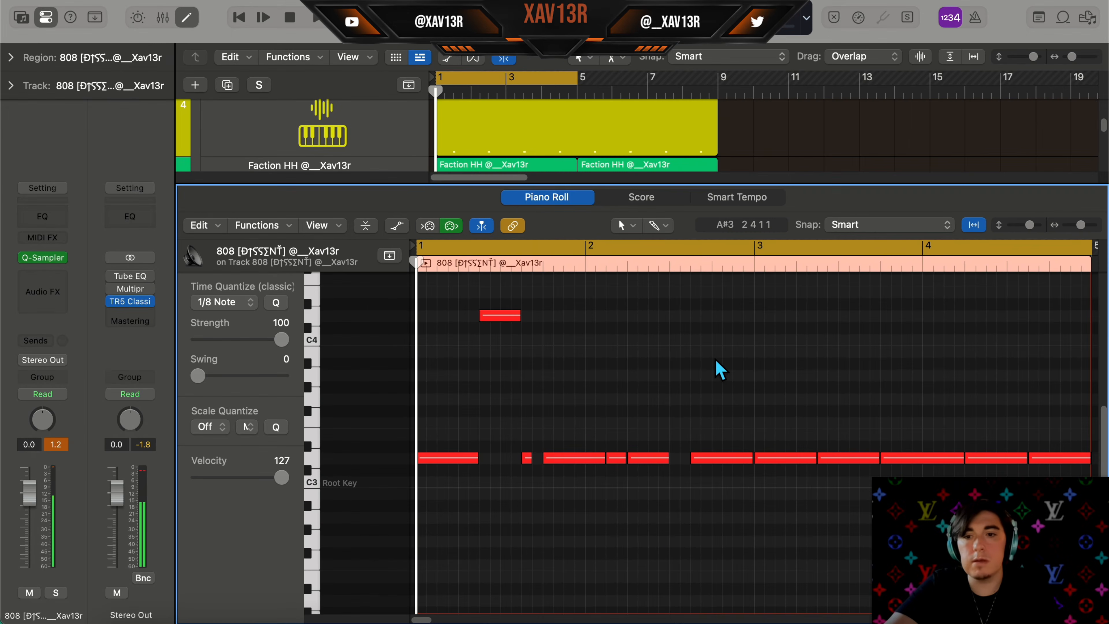
pyautogui.scroll(-1, 718, 368)
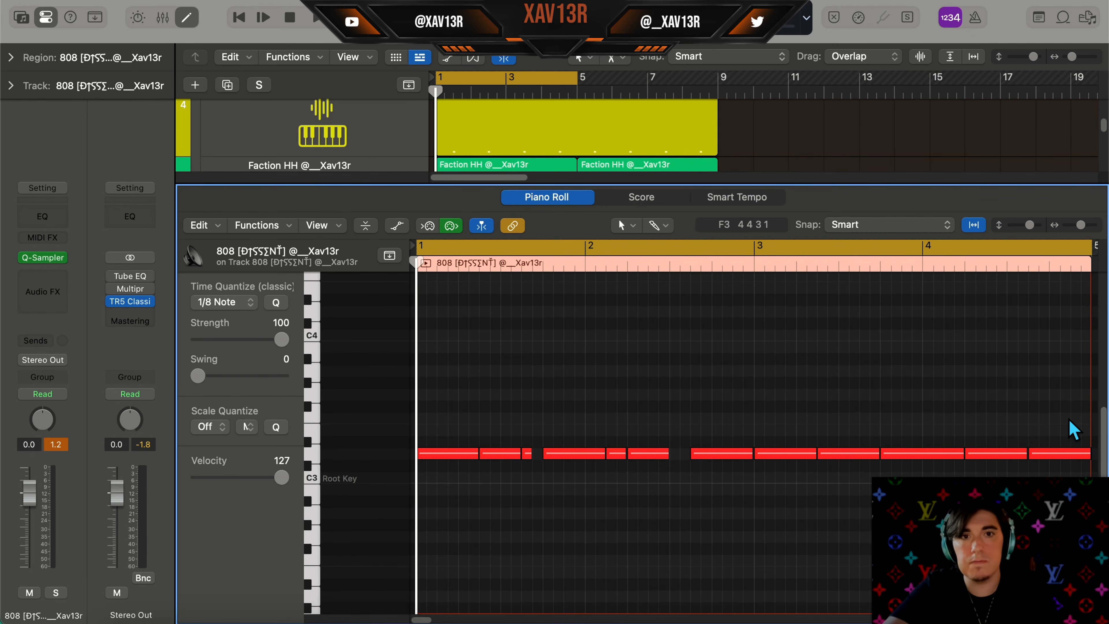
# Delete all notes in the 808 region
pyautogui.press('super+a')
pyautogui.press('Delete')
pyautogui.scroll(-4, 645, 463)
pyautogui.scroll(7, 573, 461)
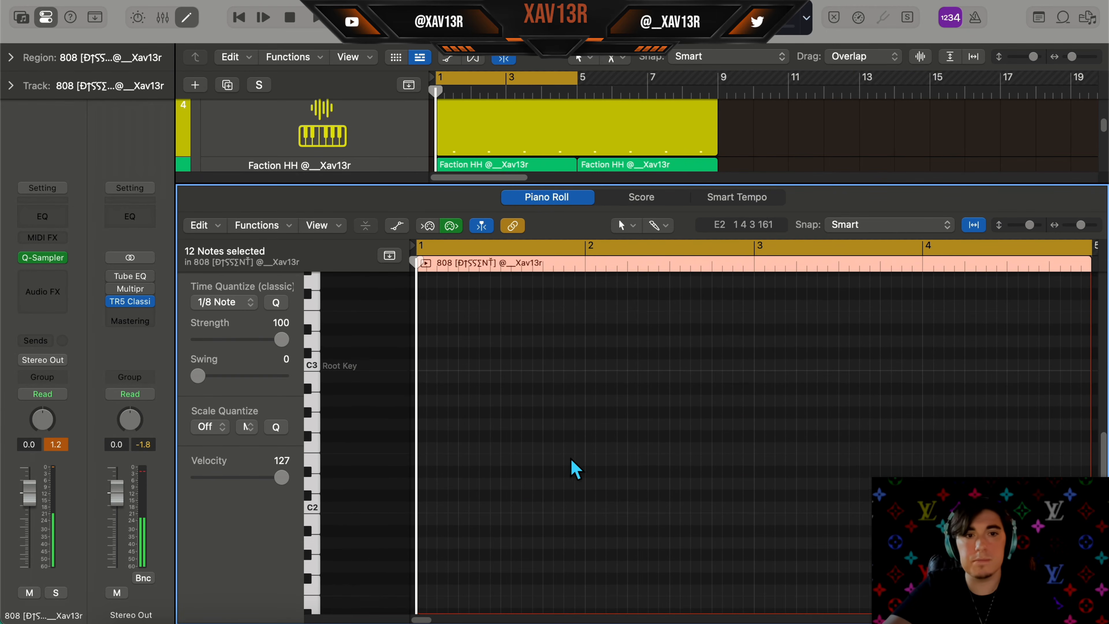
pyautogui.scroll(3, 420, 443)
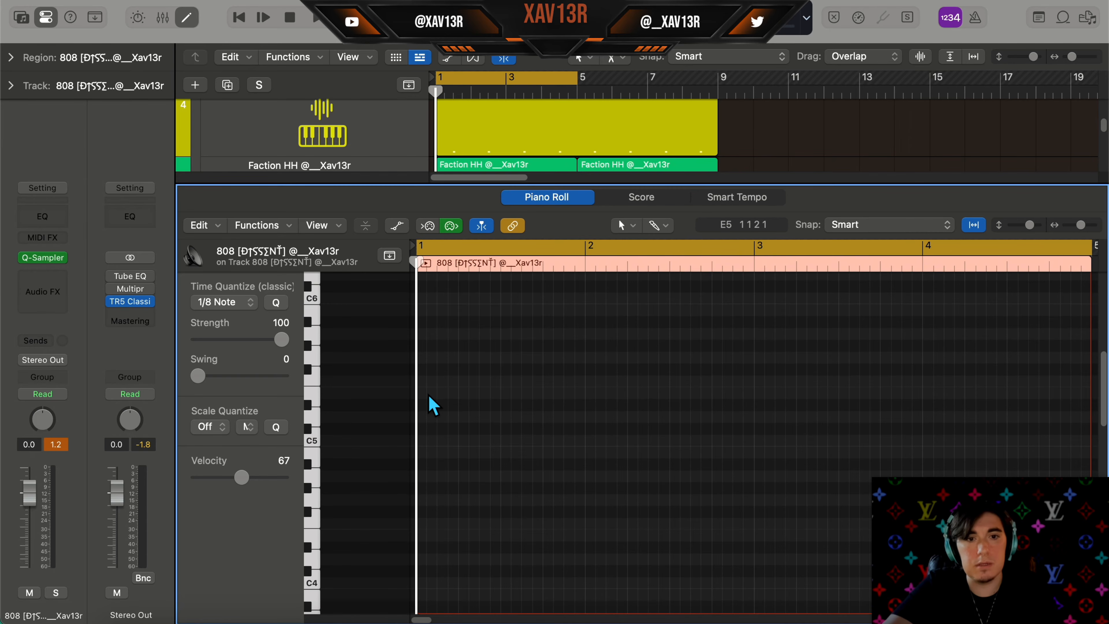
# Draw a new seven-note 808 melody around the C5 octave across bars 1 to 4 and play it
pyautogui.keyDown('super'); pyautogui.click(425, 416); pyautogui.keyUp('super')
pyautogui.keyDown('super'); pyautogui.click(572, 416); pyautogui.keyUp('super')
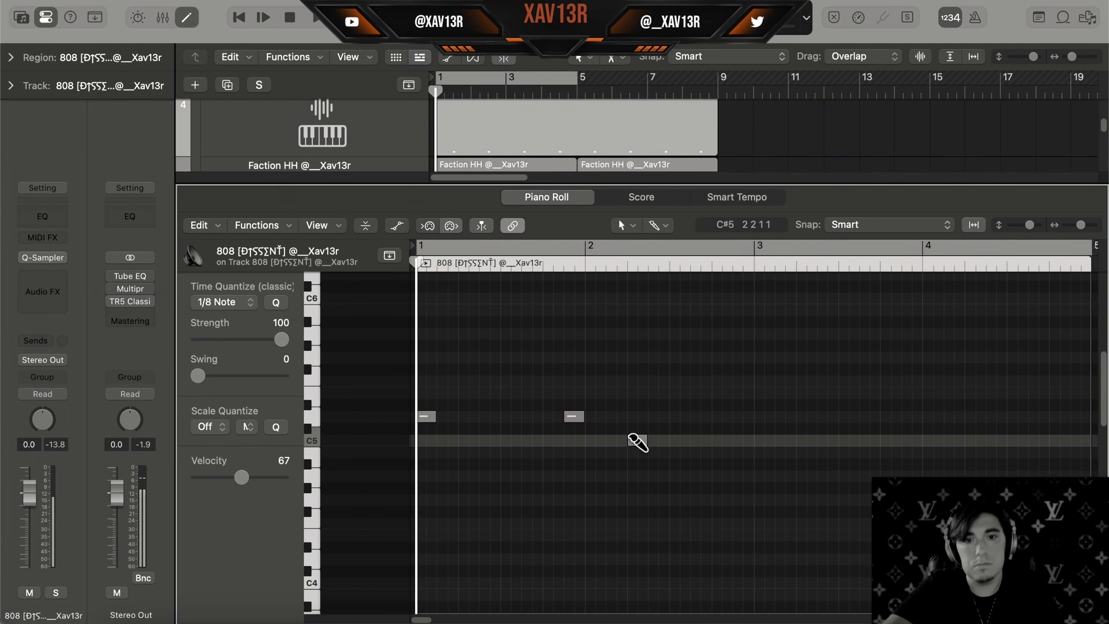
pyautogui.keyDown('super'); pyautogui.click(634, 440); pyautogui.keyUp('super')
pyautogui.keyDown('super'); pyautogui.click(764, 357); pyautogui.keyUp('super')
pyautogui.press('space')
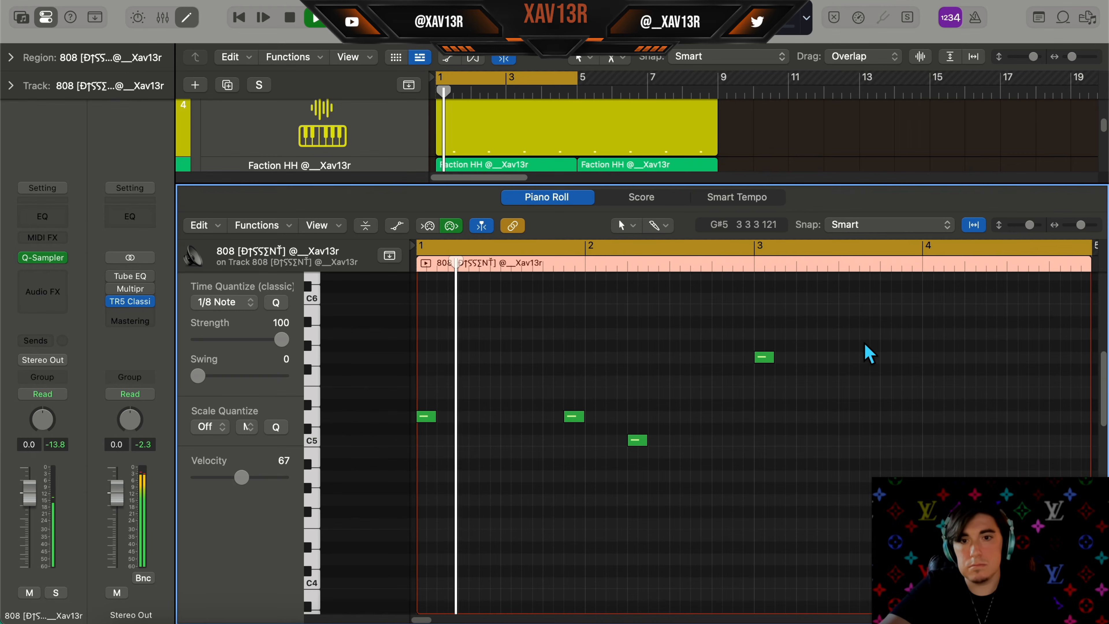
pyautogui.scroll(1, 862, 346)
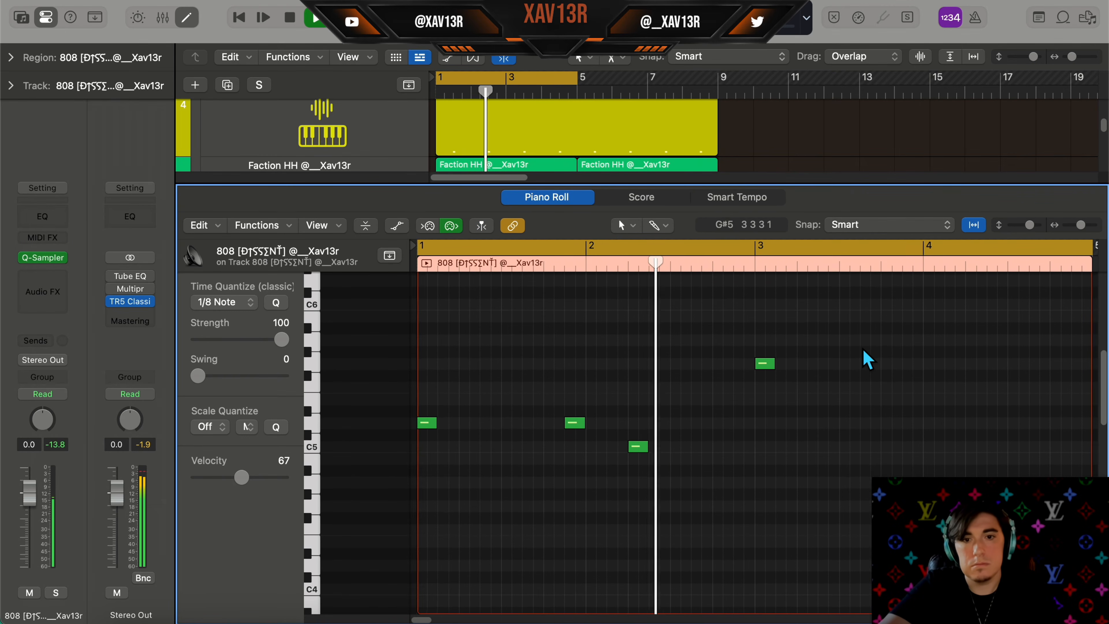
pyautogui.press('space')
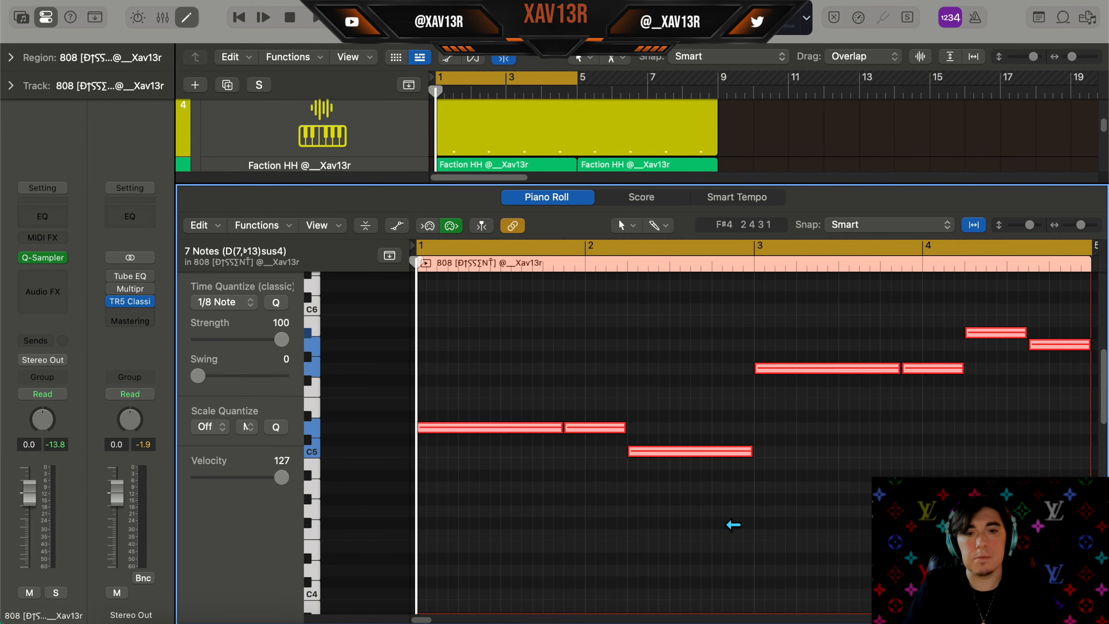
# Transpose the selected 808 melody down two octaves
pyautogui.scroll(-4, 734, 528)
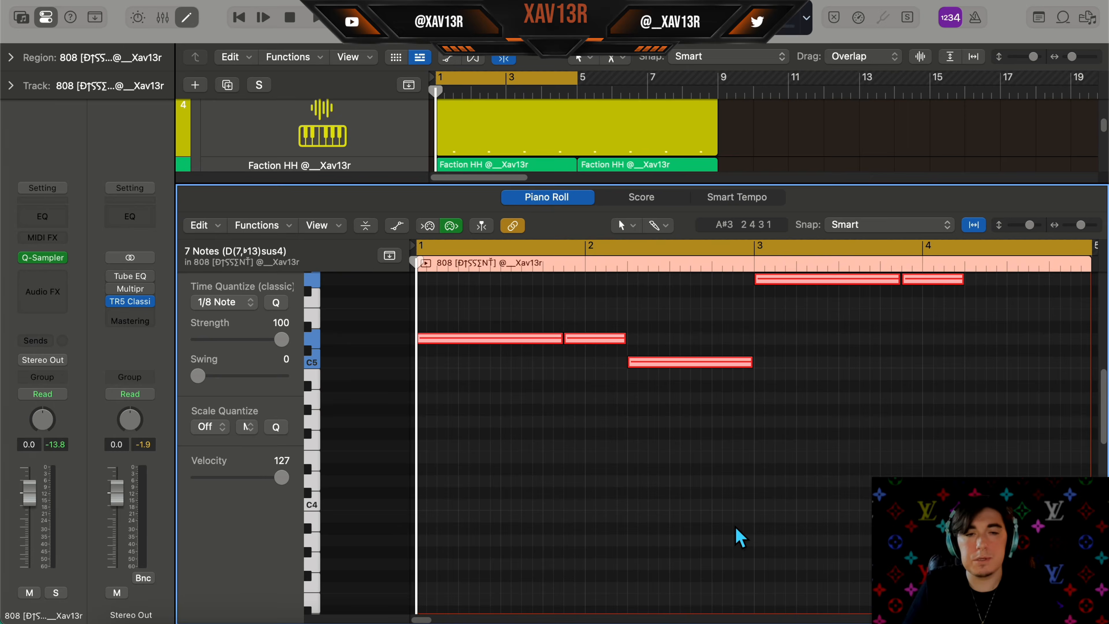
pyautogui.hotkey('alt', 'shift', 'Down')
pyautogui.hotkey('alt', 'shift', 'Down')
pyautogui.scroll(-8, 624, 515)
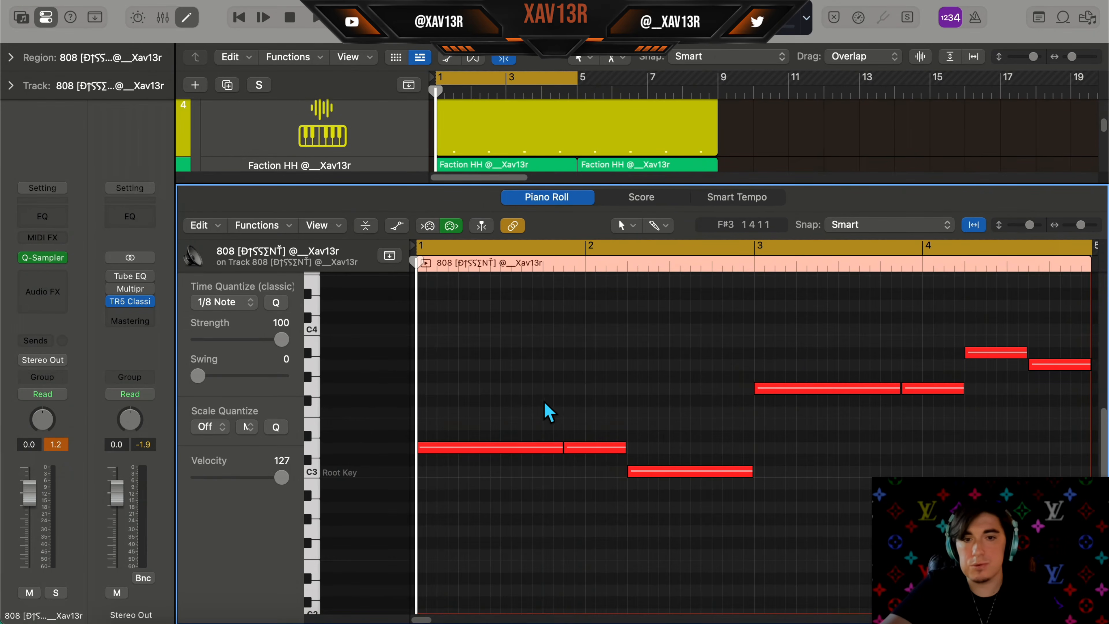
# Repeat the 808 melody so it continues through bars 5 to 8
pyautogui.hscroll(3, 547, 409)
pyautogui.click(625, 225)
pyautogui.click(661, 310)
pyautogui.click(767, 387)
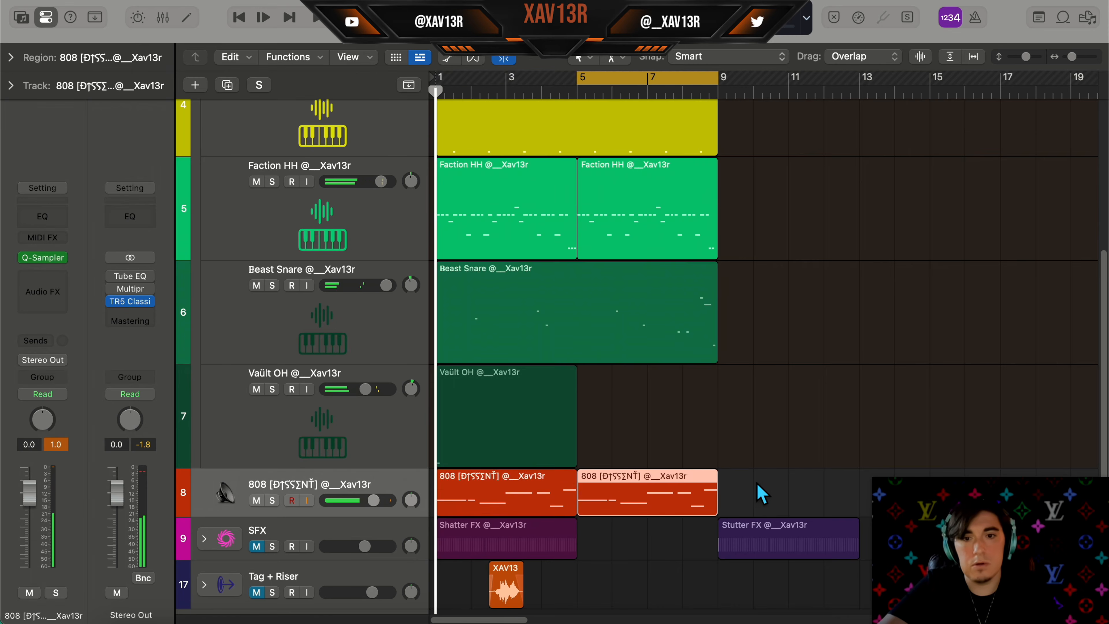
pyautogui.doubleClick(644, 495)
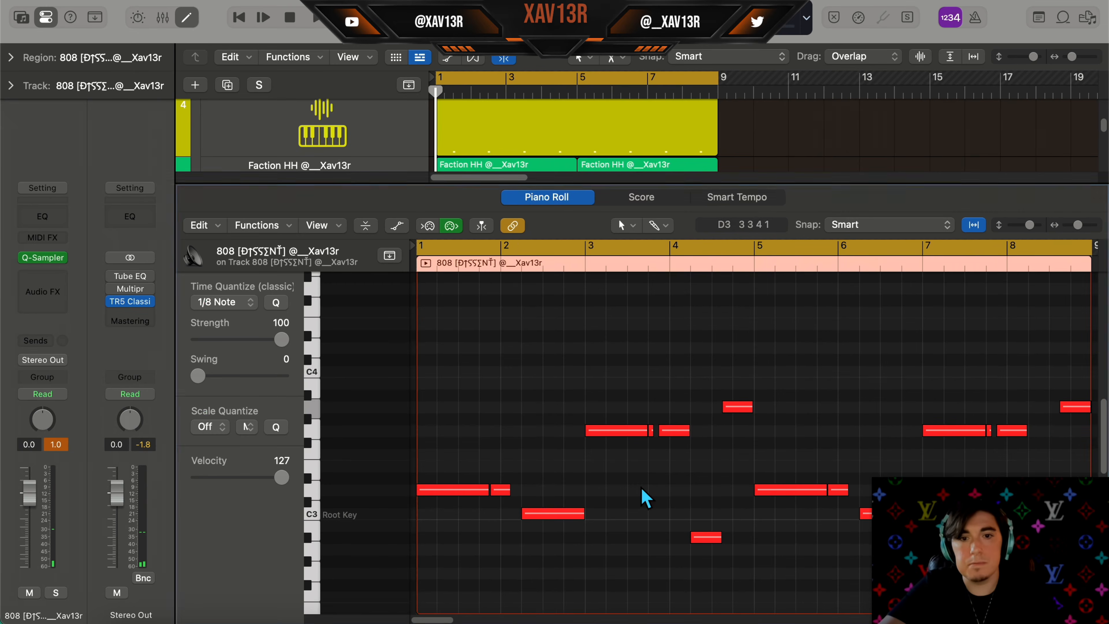
# Split the long 808 note in bar 6 with the Scissors tool and play the pattern
pyautogui.moveTo(628, 422); pyautogui.dragTo(619, 422)
pyautogui.moveTo(620, 423); pyautogui.dragTo(610, 423)
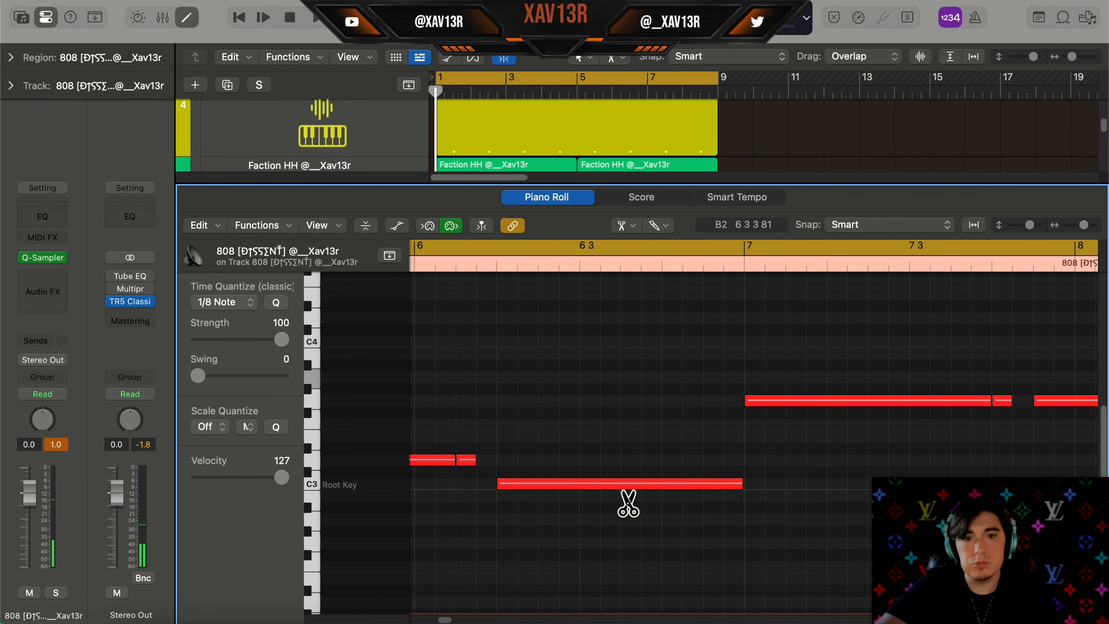
pyautogui.click(621, 483)
pyautogui.press('space')
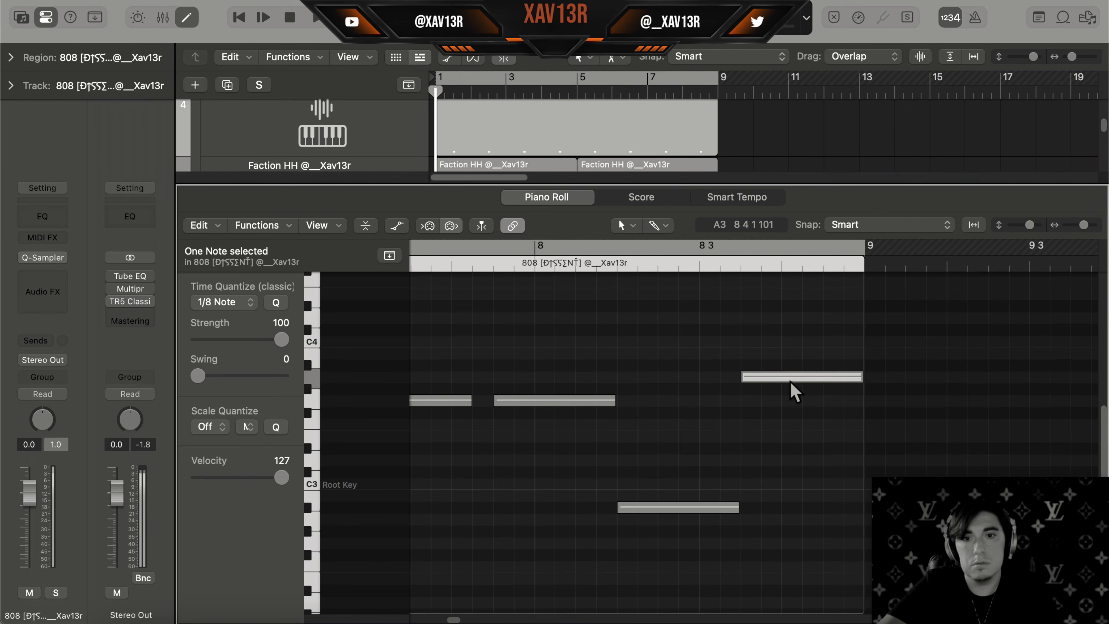
# Move the 808 note in bar 7 down one octave and play the 808 melody
pyautogui.moveTo(790, 381); pyautogui.dragTo(800, 525)
pyautogui.hscroll(-3, 791, 522)
pyautogui.keyDown('super'); pyautogui.click(792, 509); pyautogui.keyUp('super')
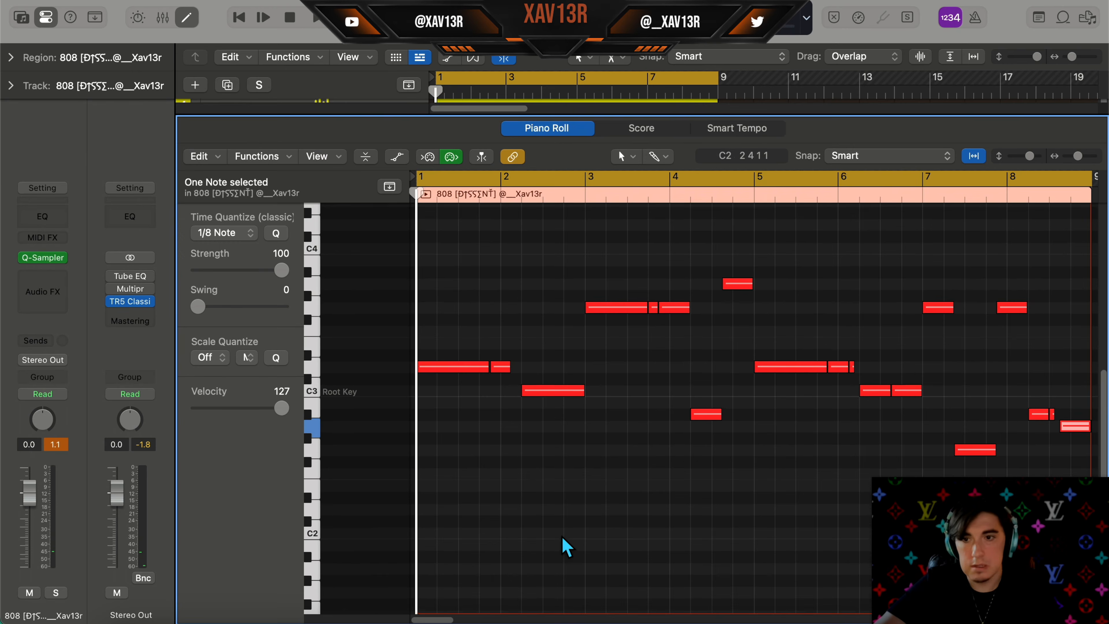
pyautogui.scroll(-3, 565, 530)
pyautogui.click(565, 529)
pyautogui.scroll(-2, 564, 530)
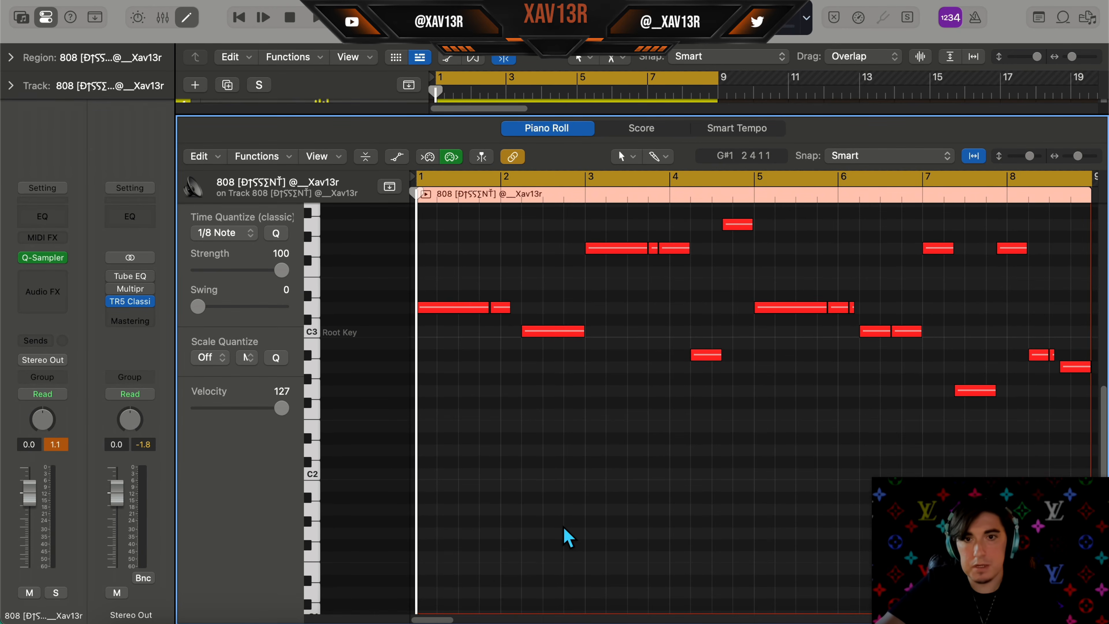
pyautogui.press('space')
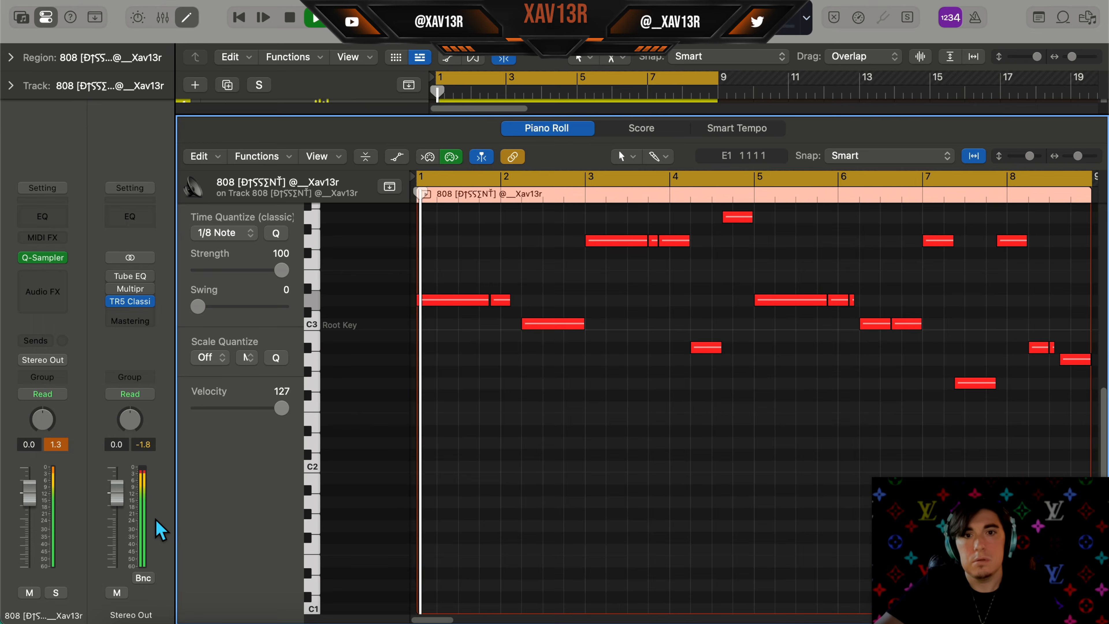
# Open the Vault OH open hat region in the Piano Roll and play it
pyautogui.press('p')
pyautogui.scroll(6, 587, 343)
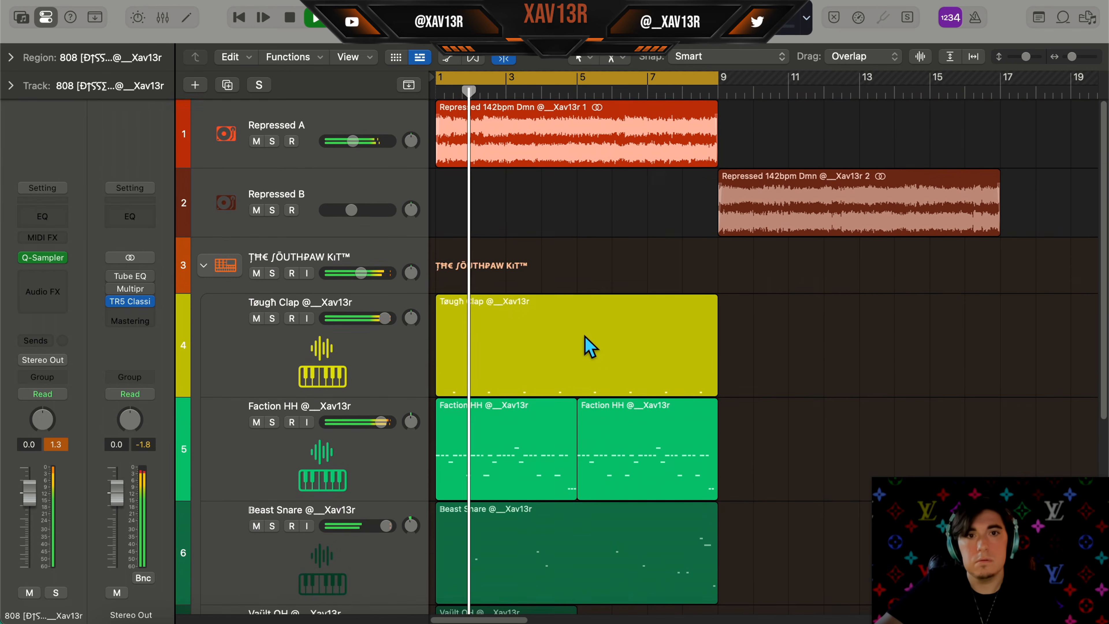
pyautogui.scroll(-5, 587, 349)
pyautogui.click(518, 345)
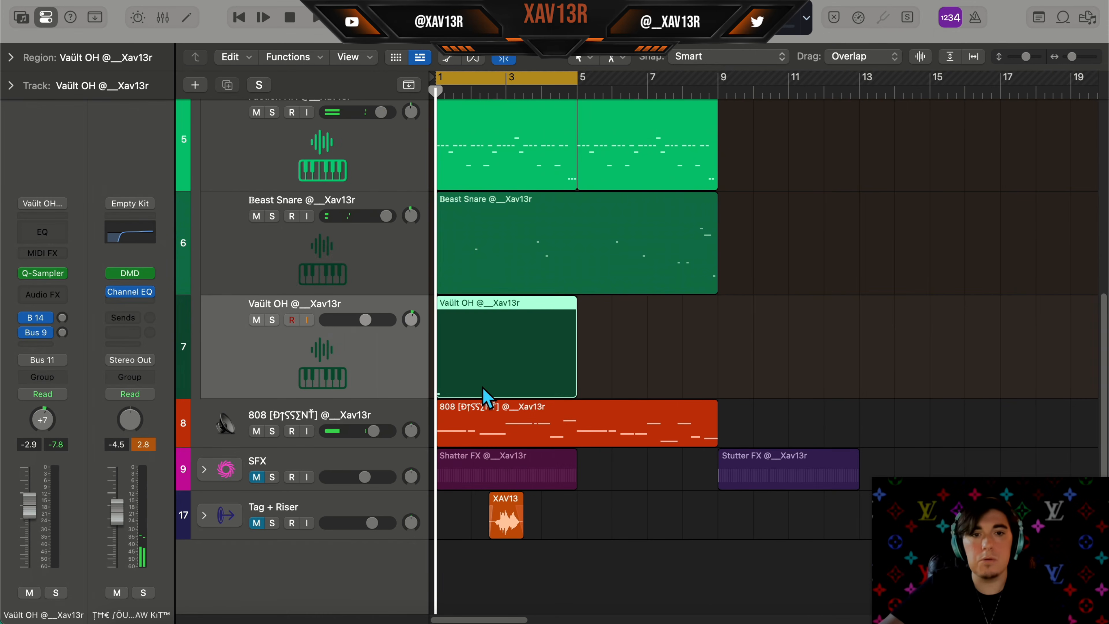
pyautogui.press('p')
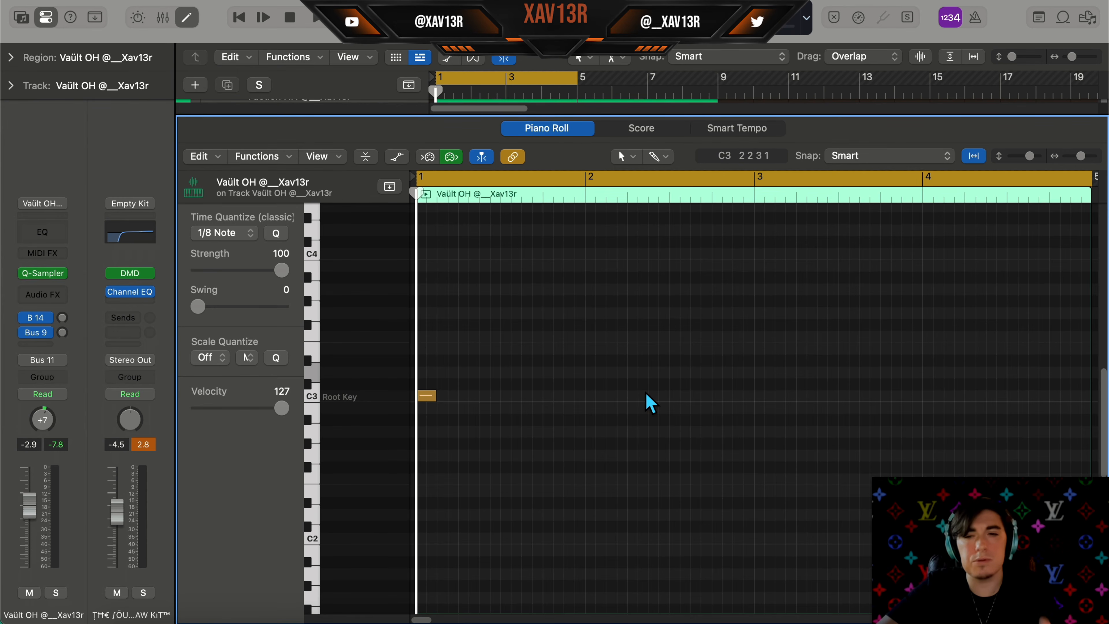
pyautogui.press('space')
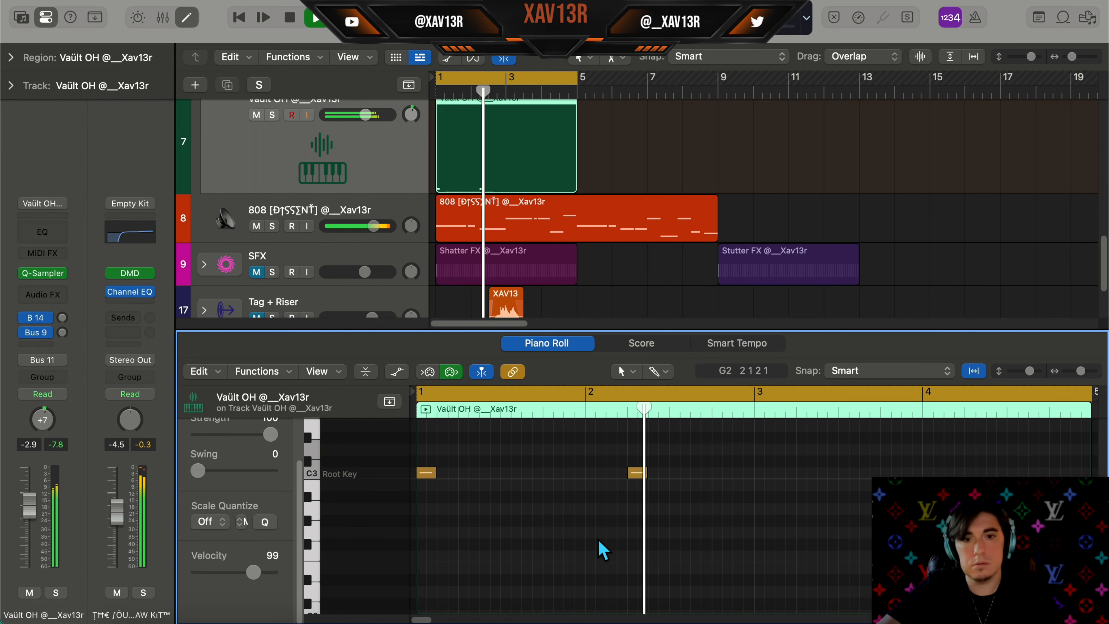
# Add open hat notes on C3 in bars 2 to 4 of the Vault OH region and close the editor
pyautogui.hscroll(4, 601, 542)
pyautogui.keyDown('super'); pyautogui.click(627, 474); pyautogui.keyUp('super')
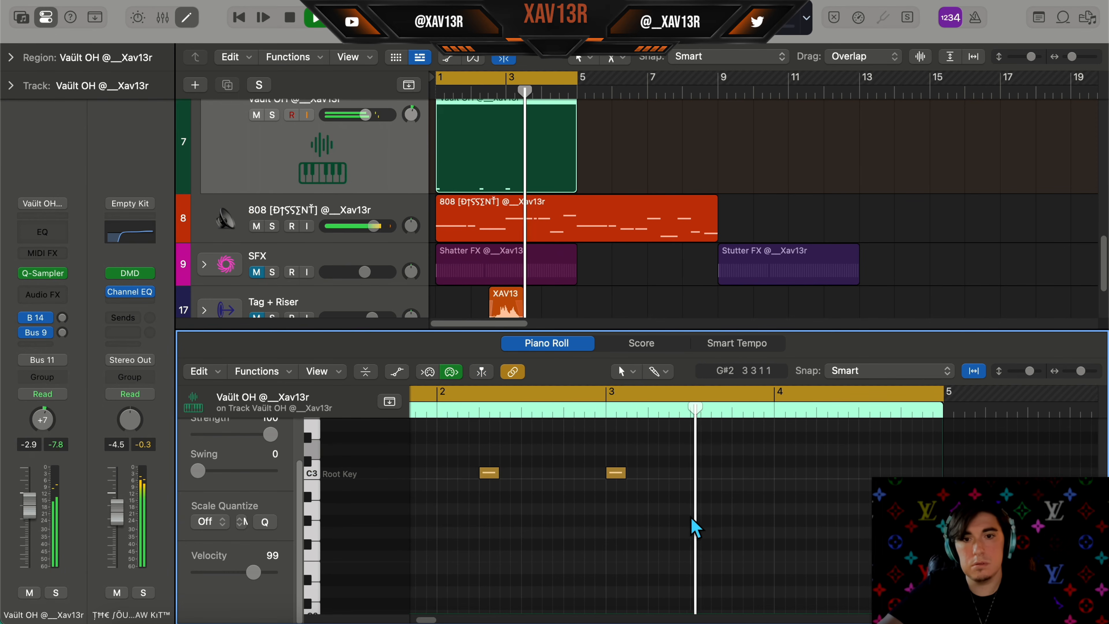
pyautogui.hscroll(3, 693, 525)
pyautogui.keyDown('super'); pyautogui.click(742, 472); pyautogui.keyUp('super')
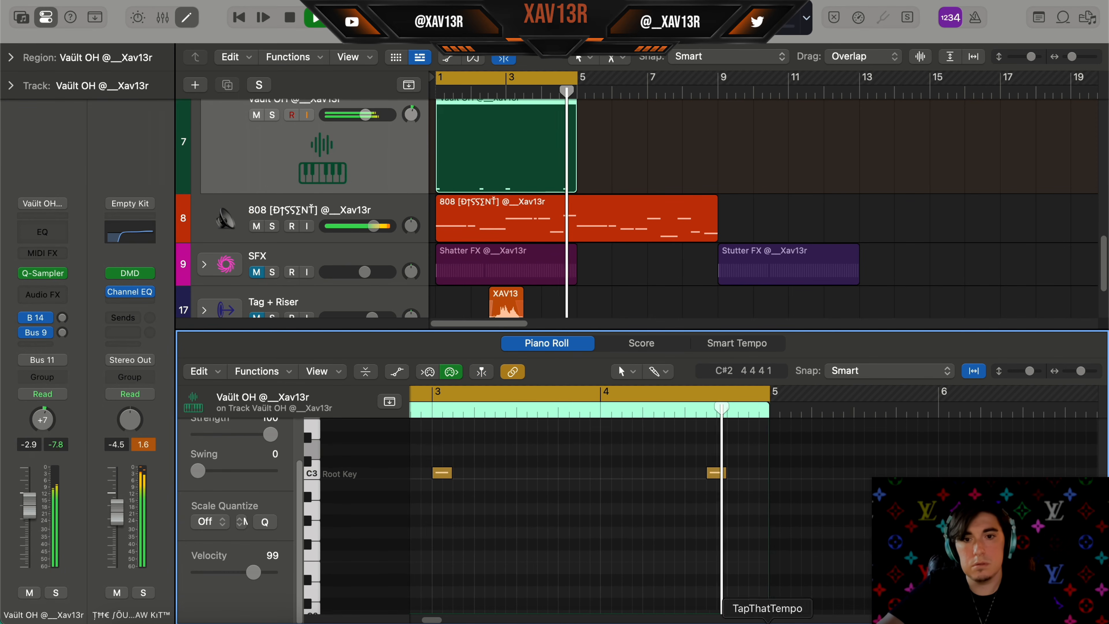
pyautogui.scroll(-2, 603, 552)
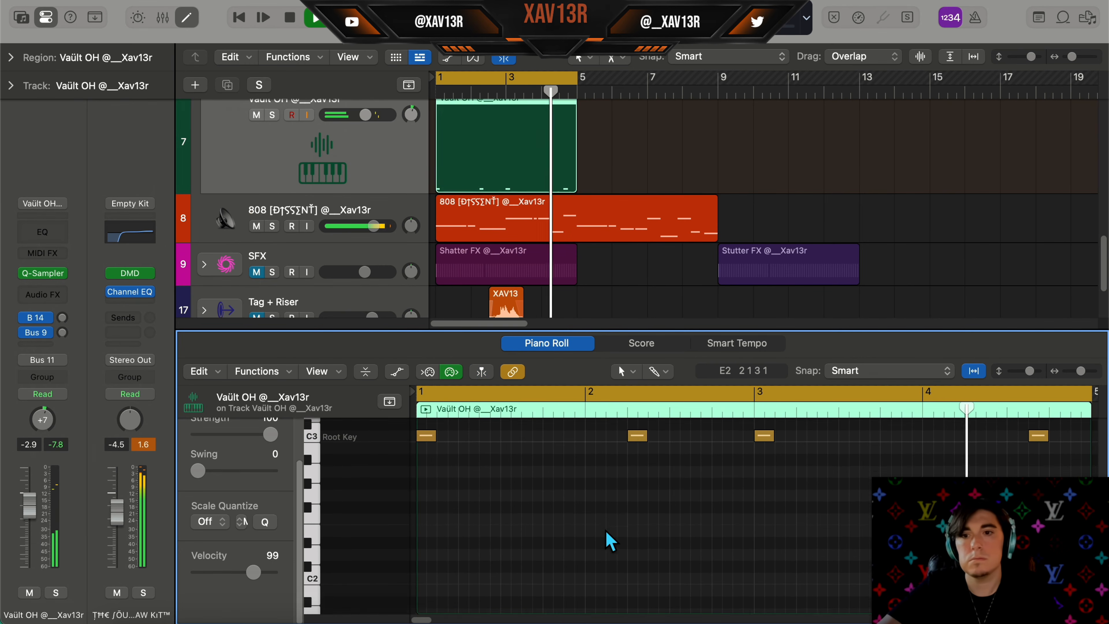
pyautogui.scroll(-2, 616, 538)
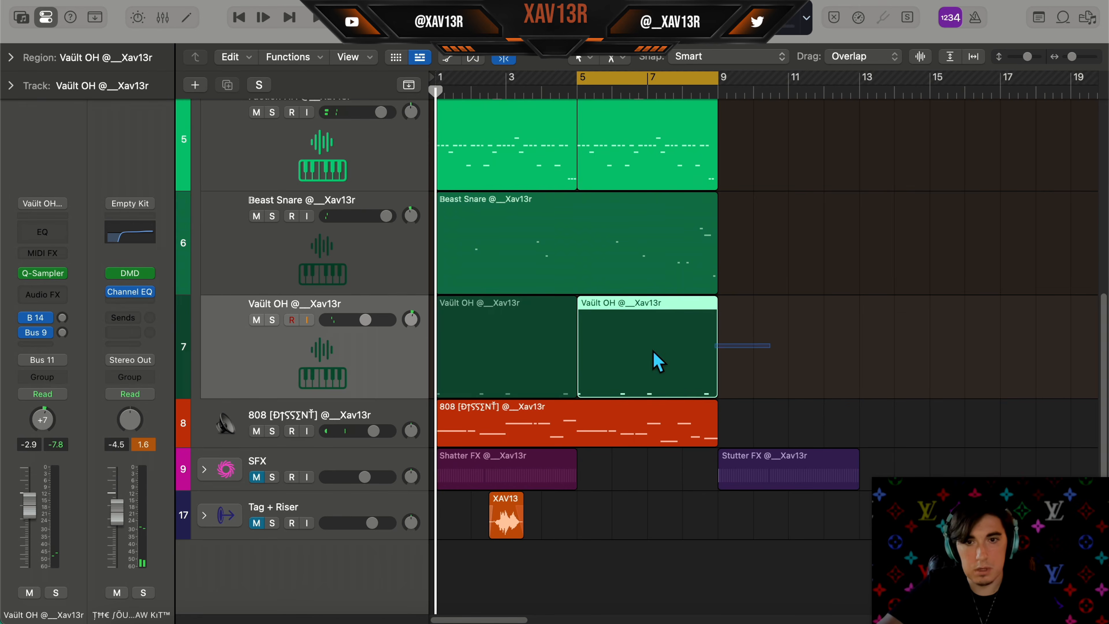
pyautogui.press('super+j')
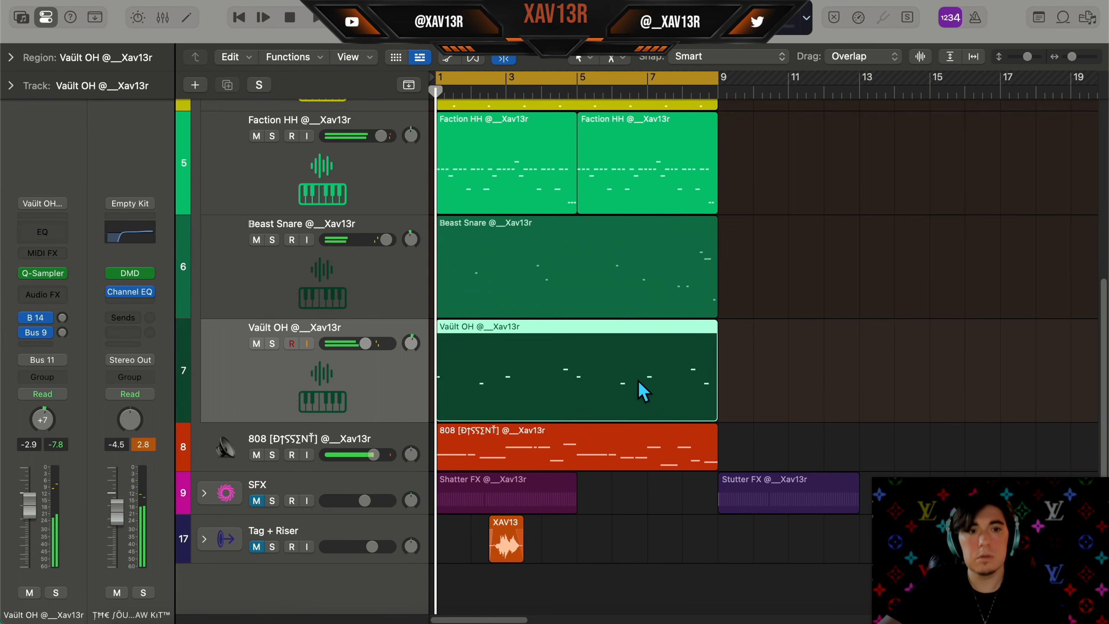
pyautogui.scroll(8, 631, 419)
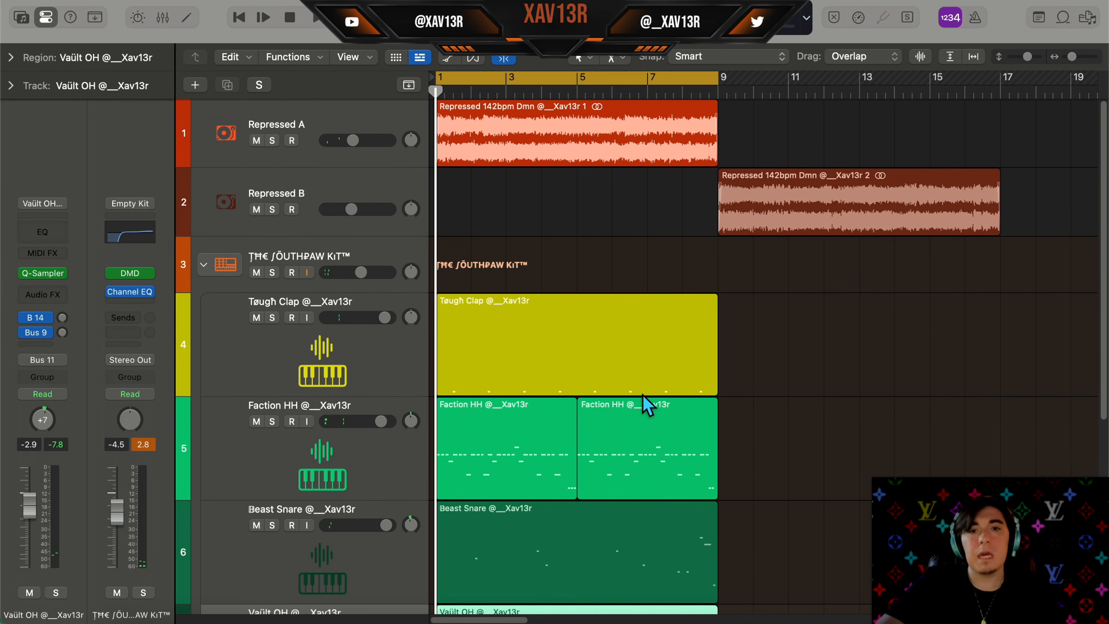